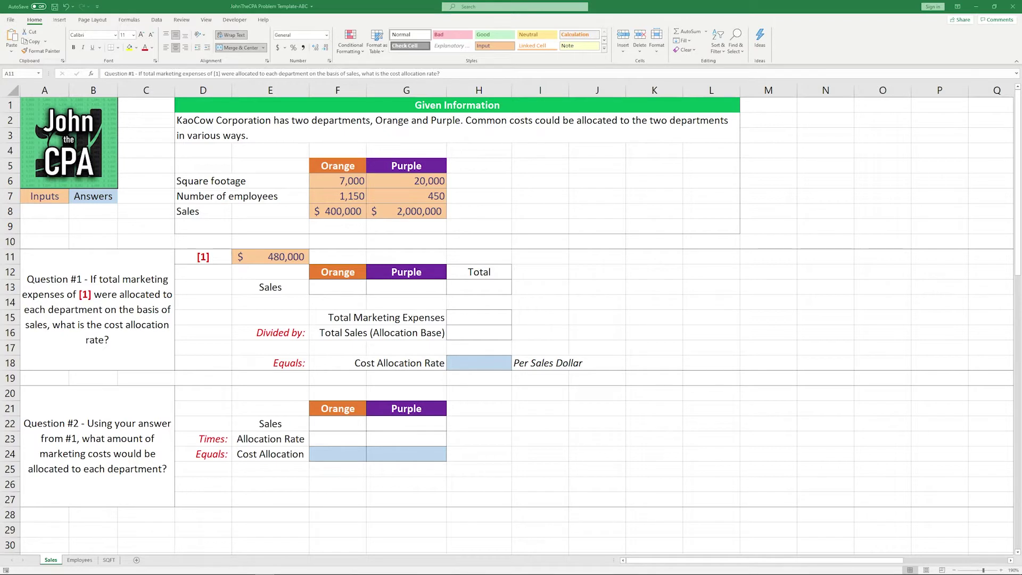
Link the Question #1 Orange and Purple sales in F13 and G13 to the given sales in F8 and G8
left_click(339, 287)
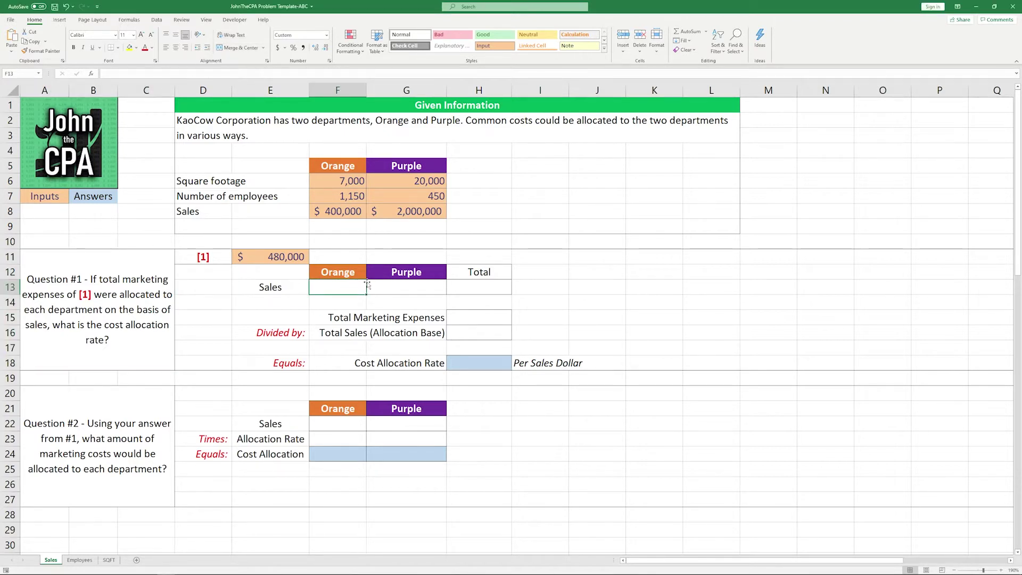
type("=")
left_click(353, 212)
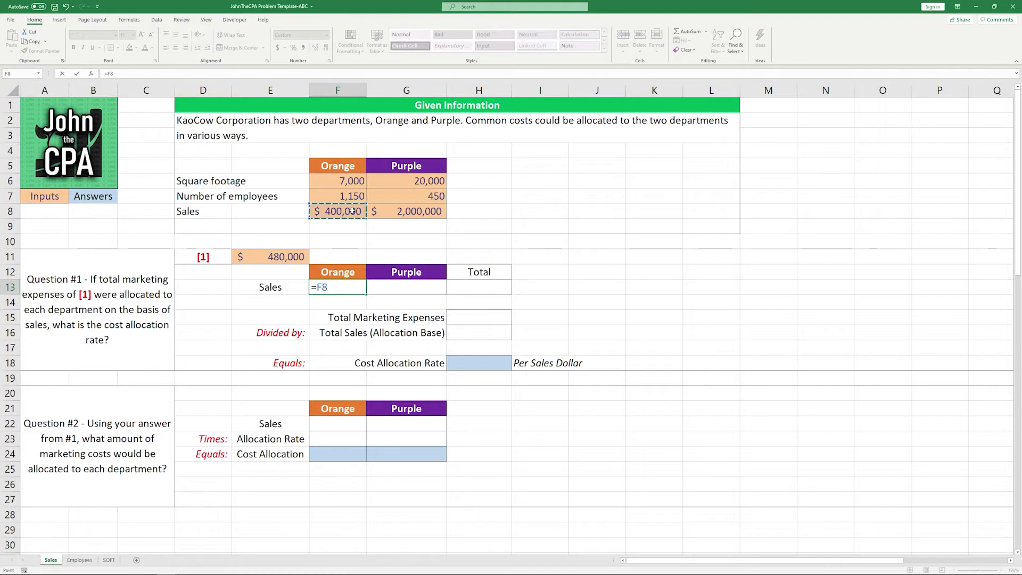
key("Return")
key("Right")
key("Up")
type("=")
left_click(391, 212)
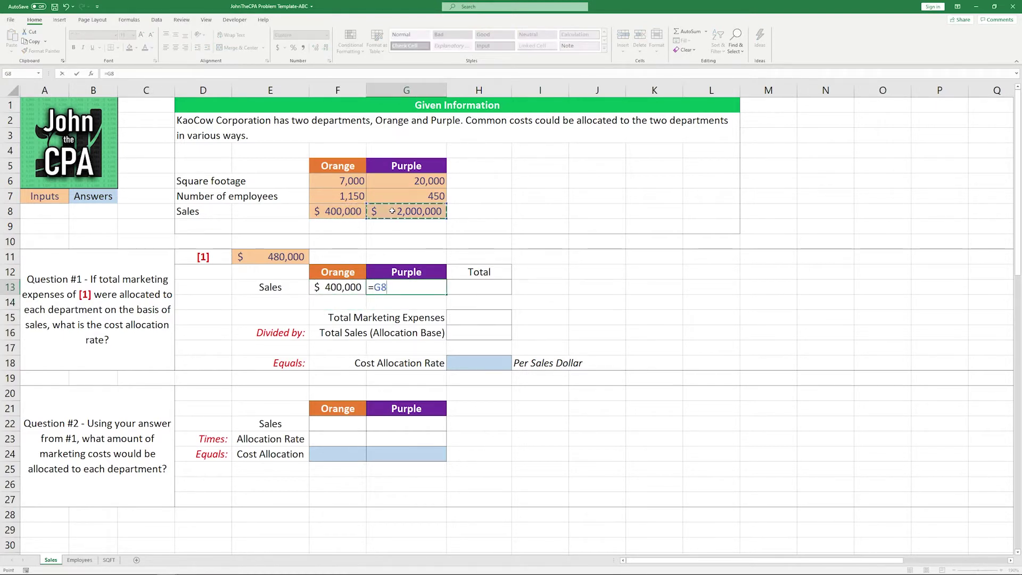
key("Return")
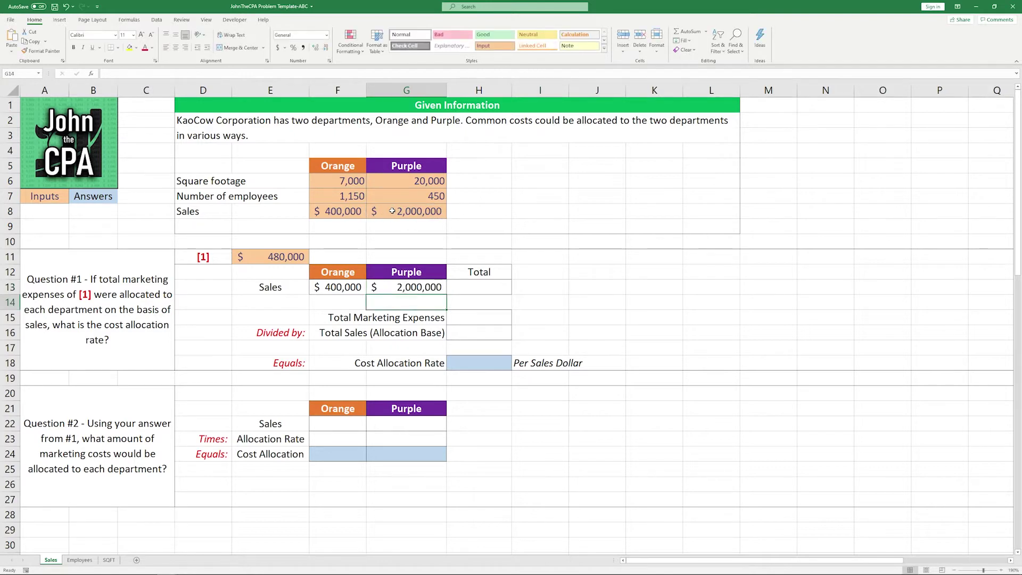
Calculate total sales in H13 by adding the Orange and Purple sales with =F13+G13
key("Up")
key("Right")
type("=")
key("Left")
key("Left")
type("+")
key("Left")
key("Return")
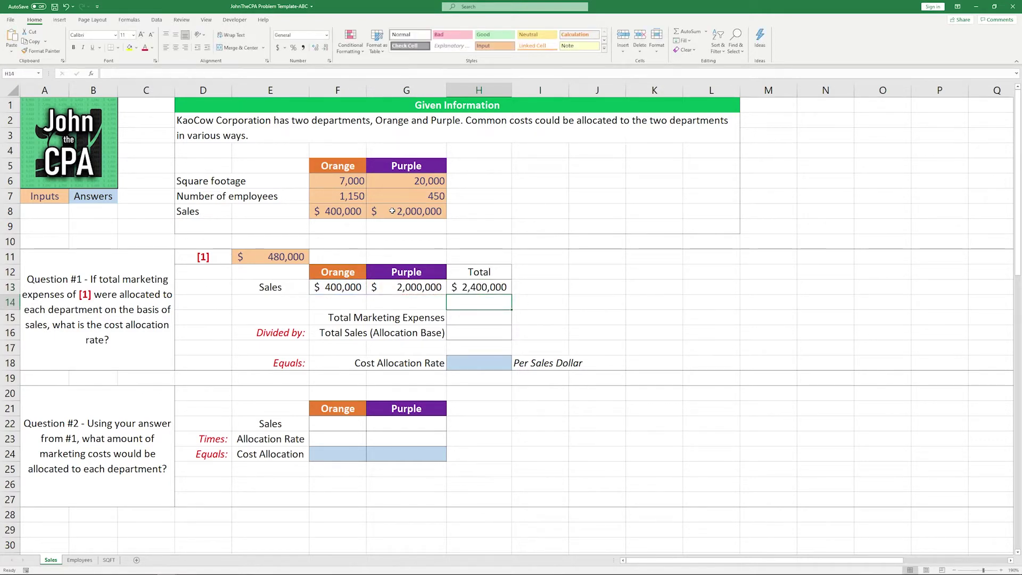
Set Total Marketing Expenses in H15 to reference the given amount [1] with =E11
key("Down")
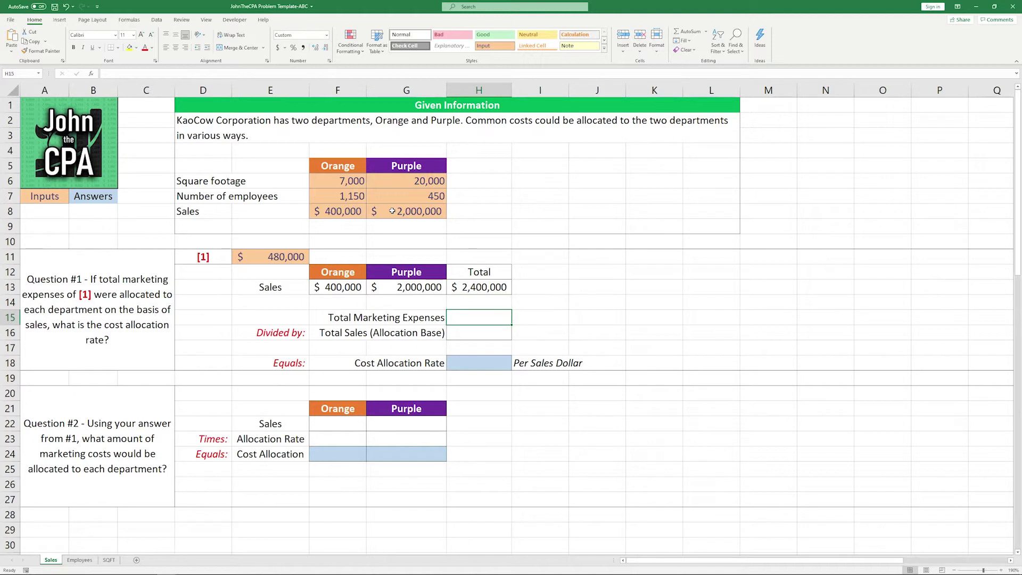
type("=")
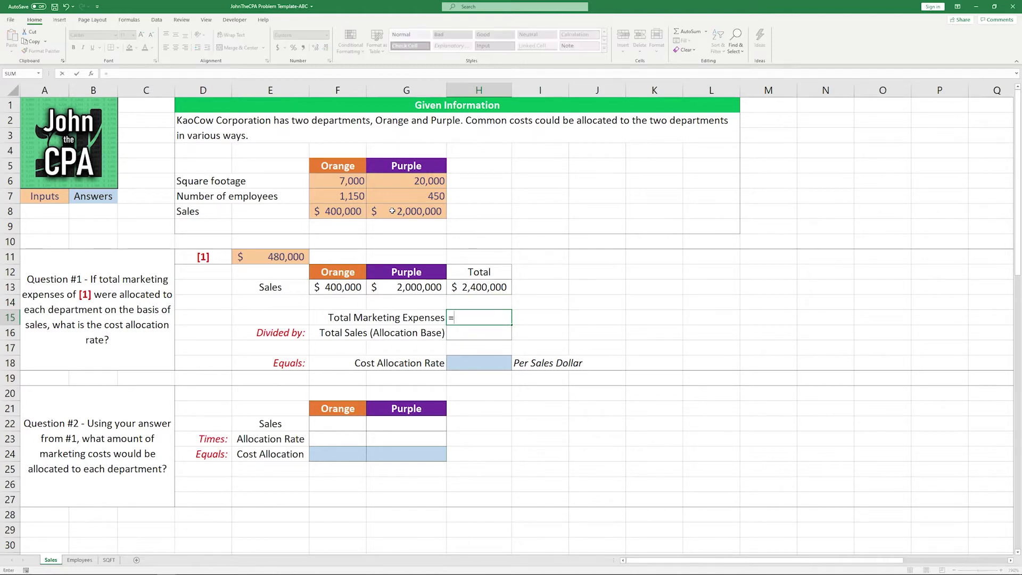
left_click(281, 256)
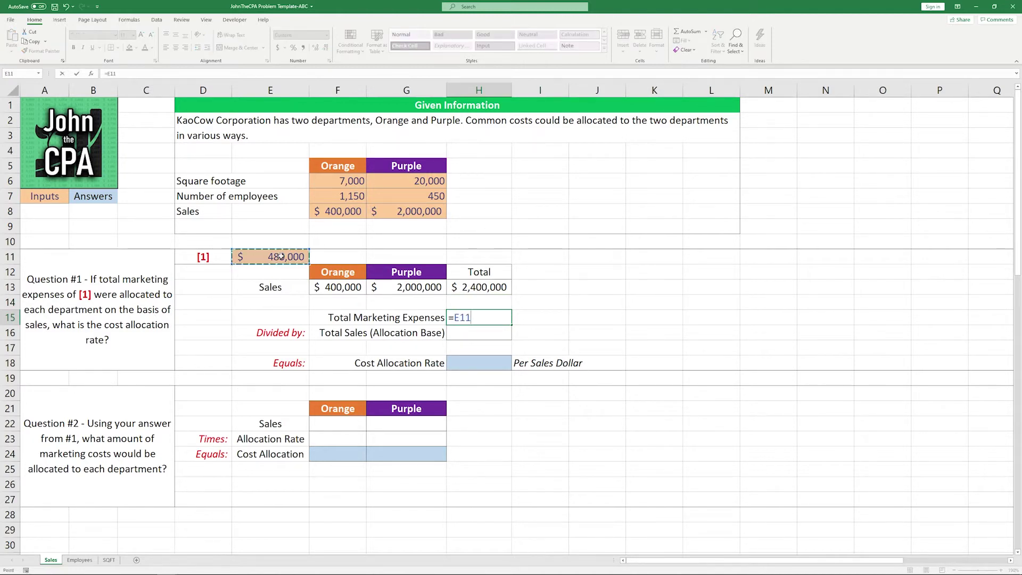
key("Return")
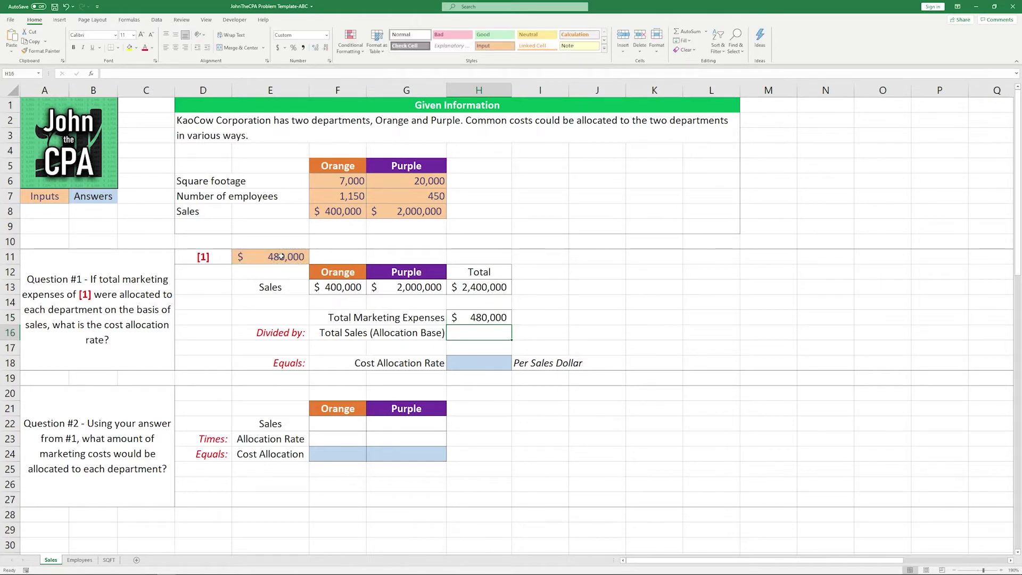
type("=")
left_click(490, 317)
key("Escape")
Set Total Sales (Allocation Base) in H16 to reference total sales with =H13
type("=")
left_click(498, 287)
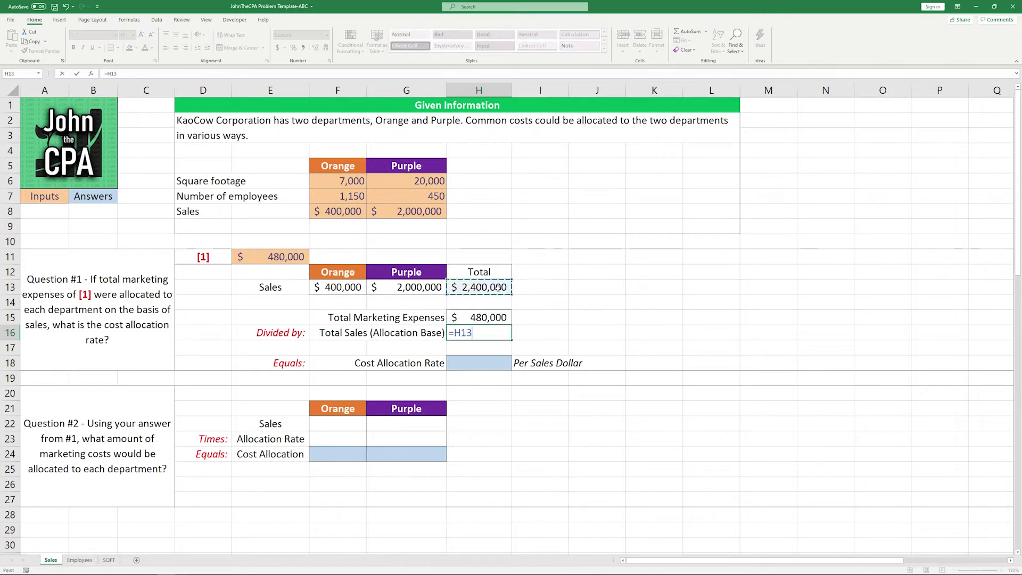
key("Return")
Calculate the Cost Allocation Rate in H18 by dividing Total Marketing Expenses by Total Sales with =H15/H16
key("Down")
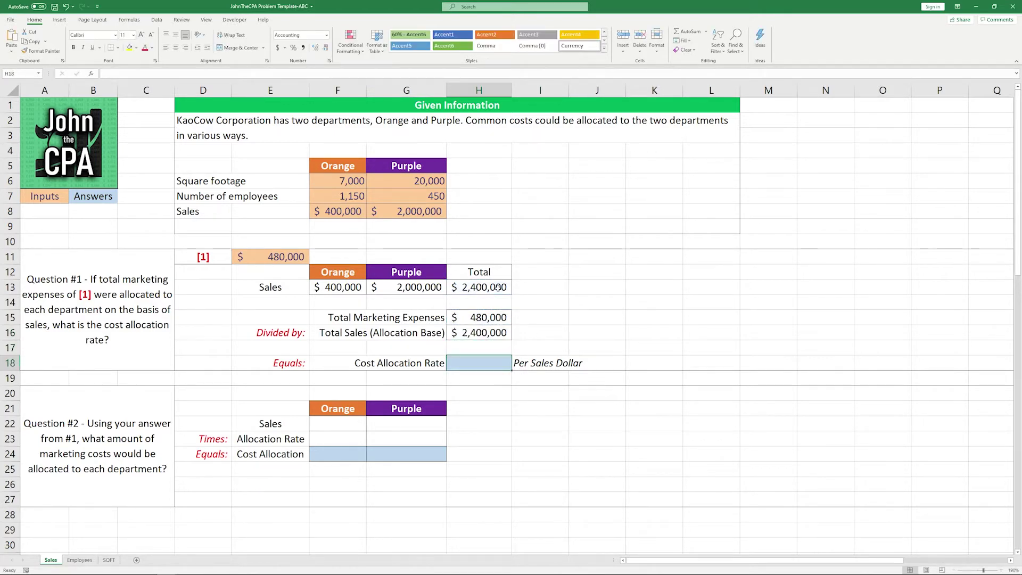
type("=")
key("Up")
key("Up")
key("Up")
type("/")
key("Up")
key("Up")
key("Return")
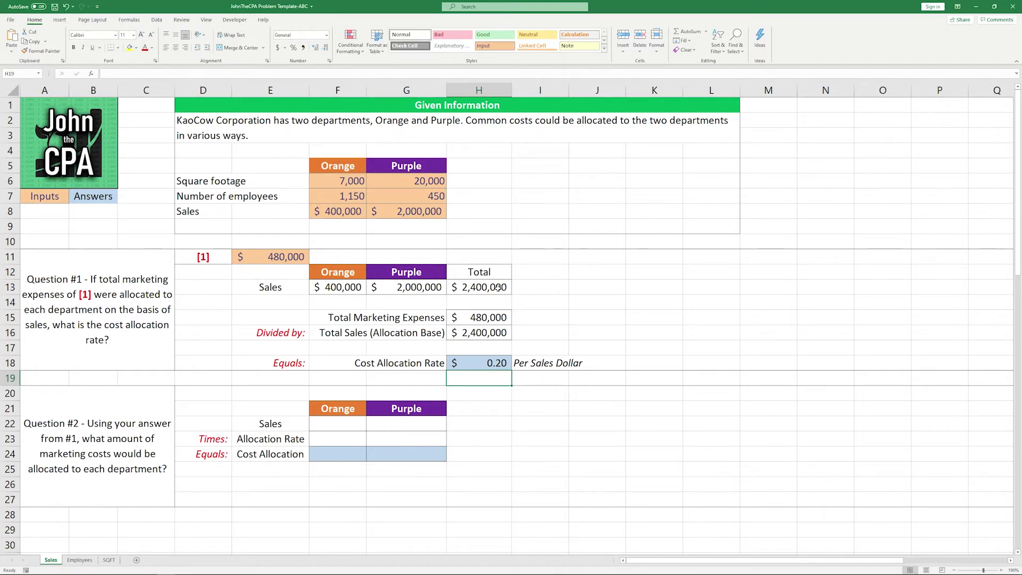
Fill the Question #2 Orange and Purple sales in F22 and G22 with references to F13 and G13
left_click(336, 423)
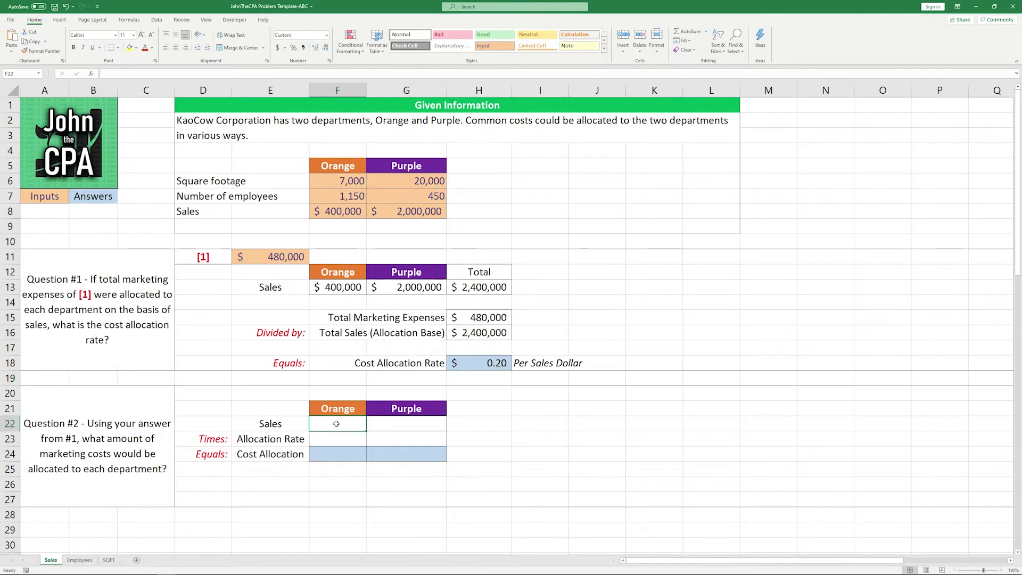
type("=")
left_click(339, 287)
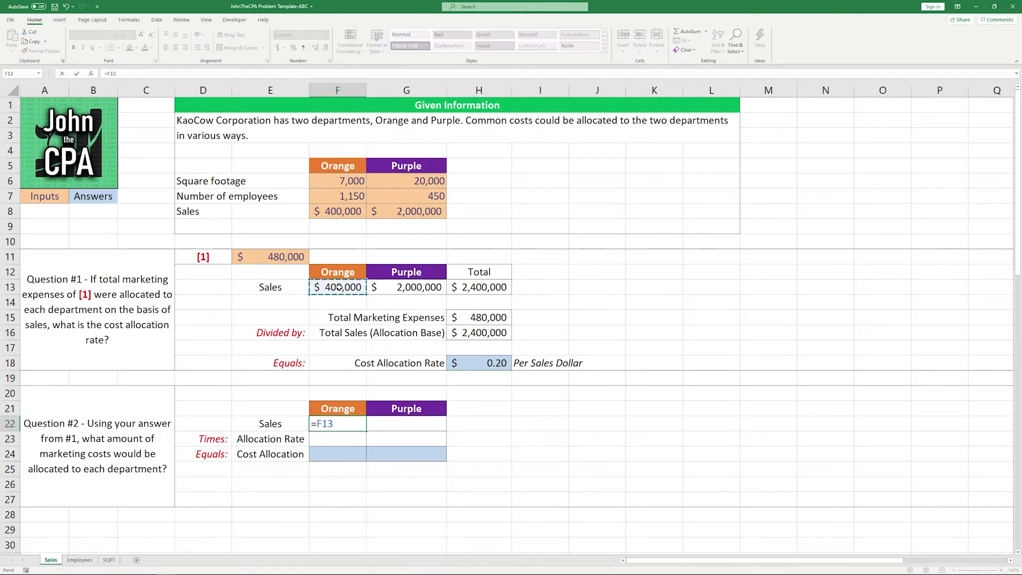
key("Tab")
type("=")
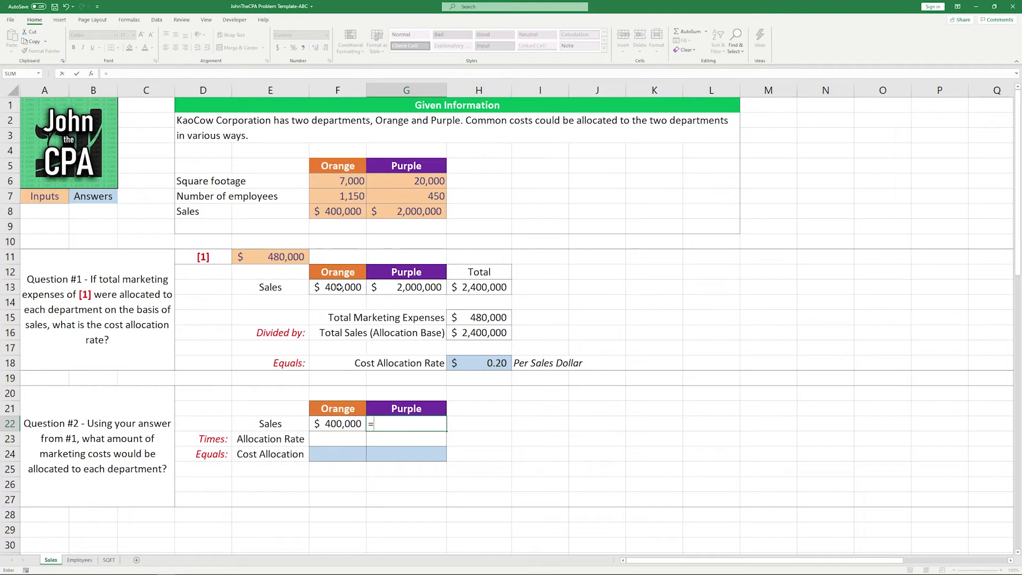
left_click(405, 286)
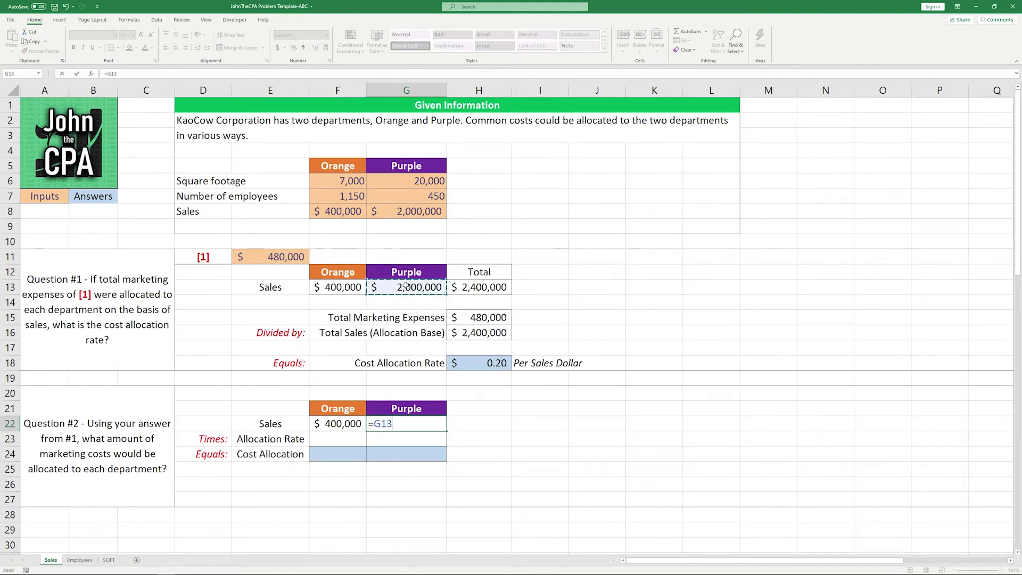
key("Return")
Fill the Question #2 Allocation Rate row, with F23 as =H18 and G23 as =F23
key("Left")
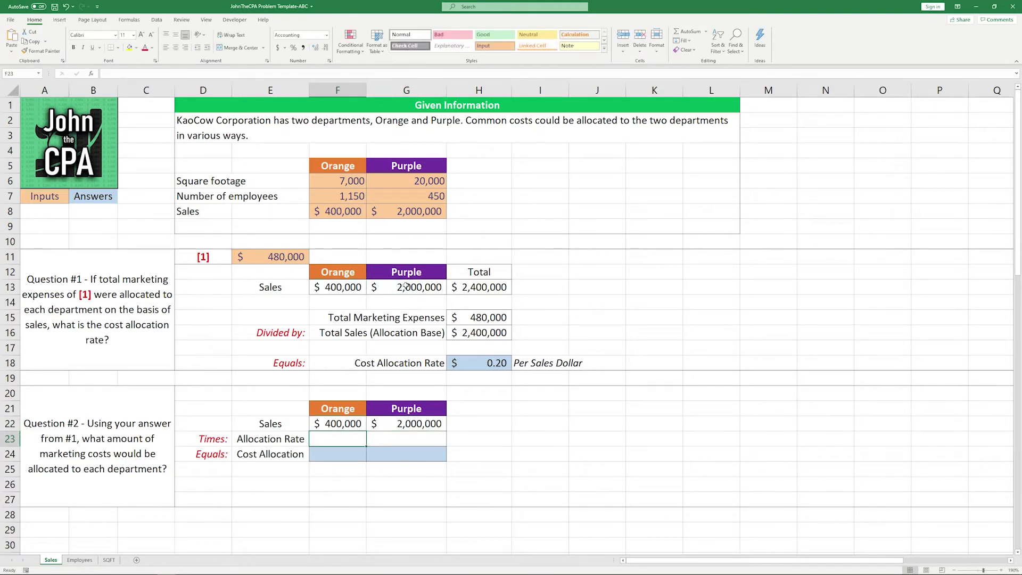
type("=")
left_click(501, 363)
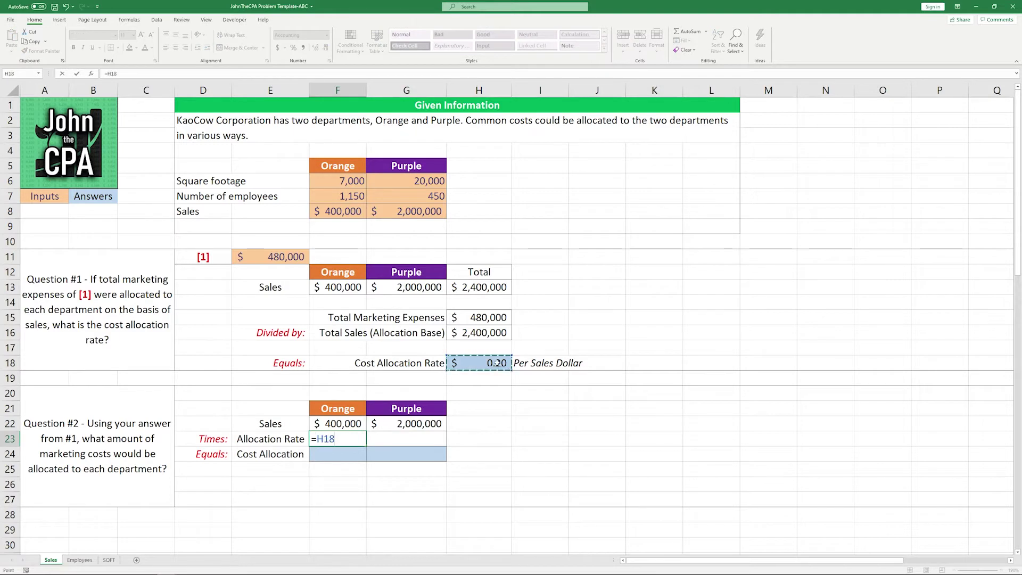
key("Tab")
type("=")
key("Left")
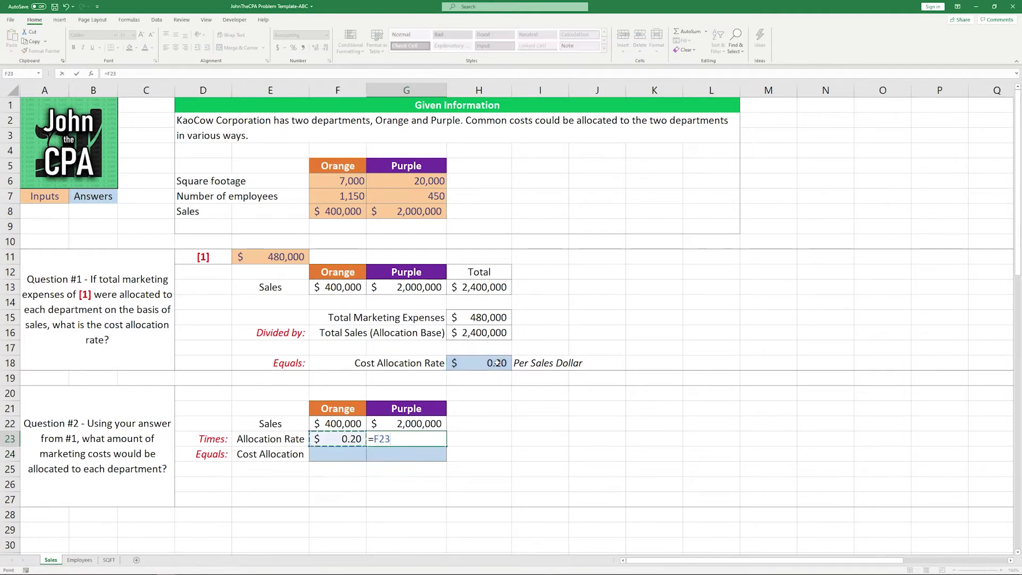
key("Return")
Calculate the Orange Cost Allocation in F24 by multiplying its sales by the allocation rate with =F22*F23
key("Left")
type("=")
key("Up")
key("Up")
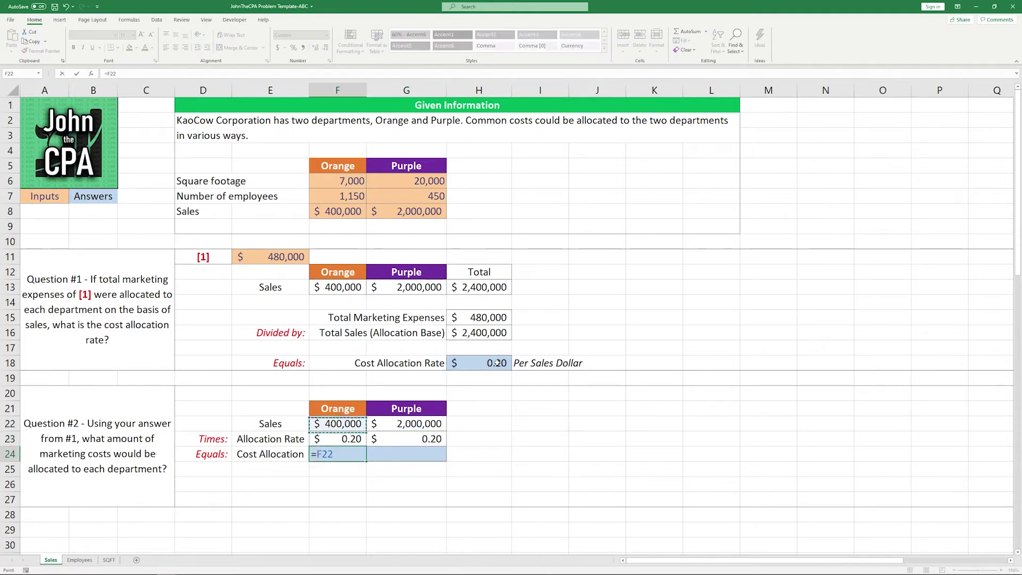
type("*")
key("Up")
key("Return")
Calculate the Purple Cost Allocation in G24 by multiplying its sales by the allocation rate with =G22*G23
key("Right")
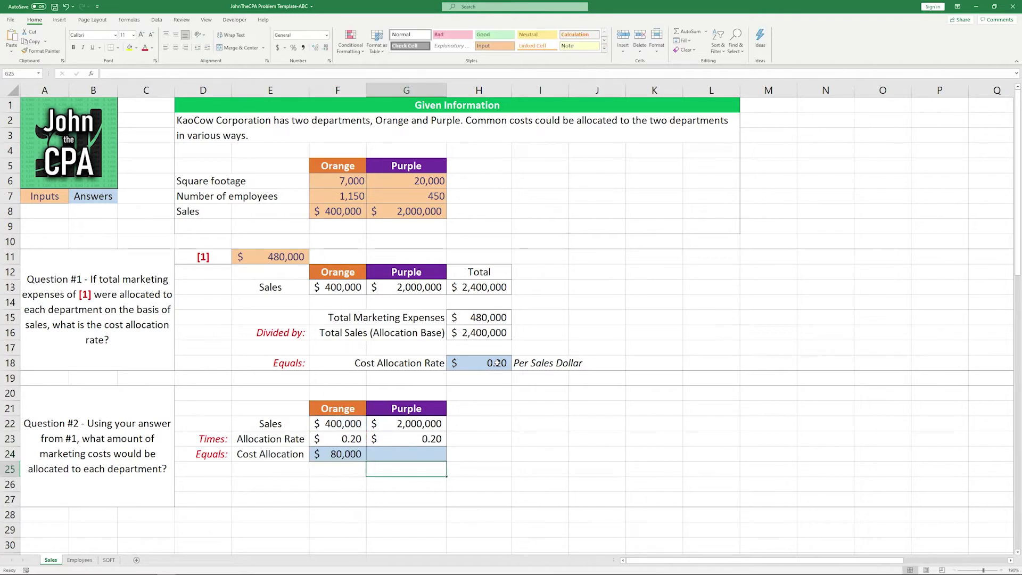
key("Up")
type("=")
key("Up")
key("Up")
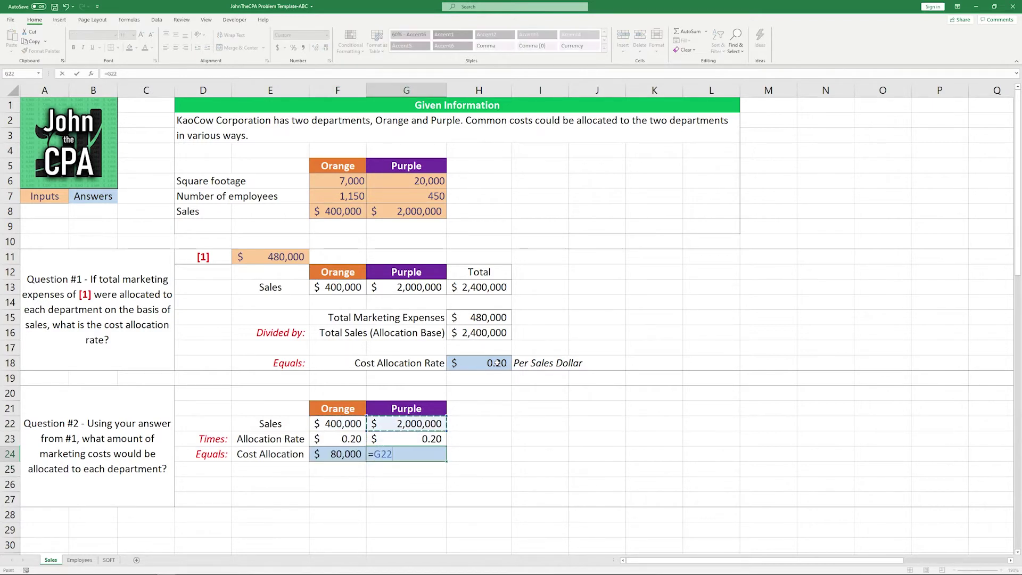
type("*")
key("Up")
key("Return")
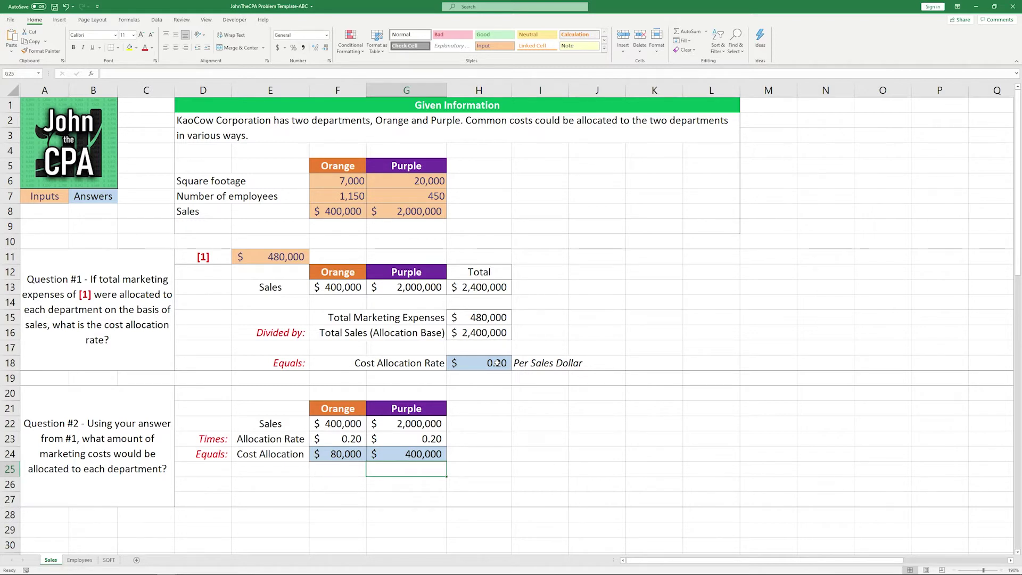
left_click(241, 493)
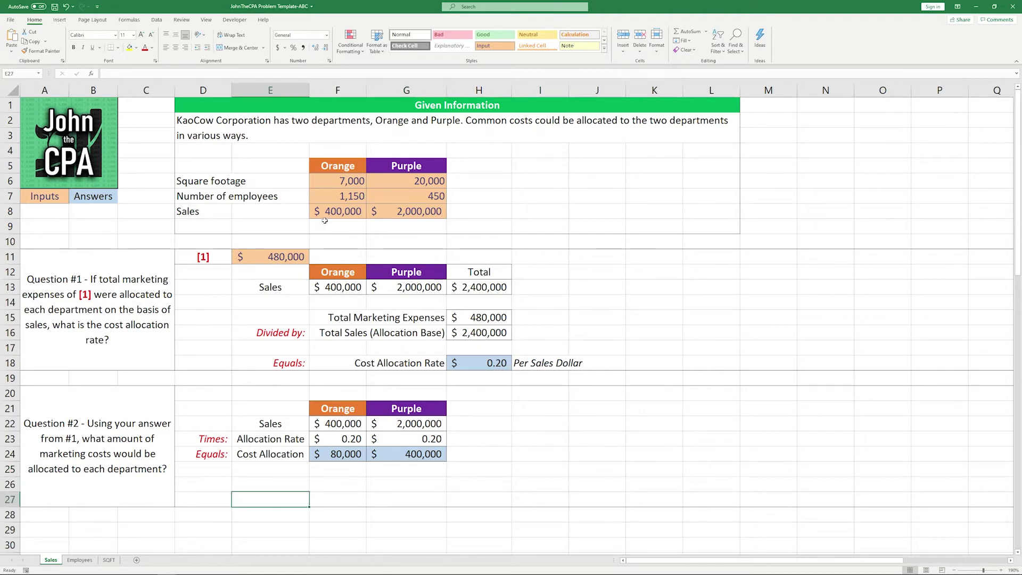
left_click_drag(203, 212, 417, 215)
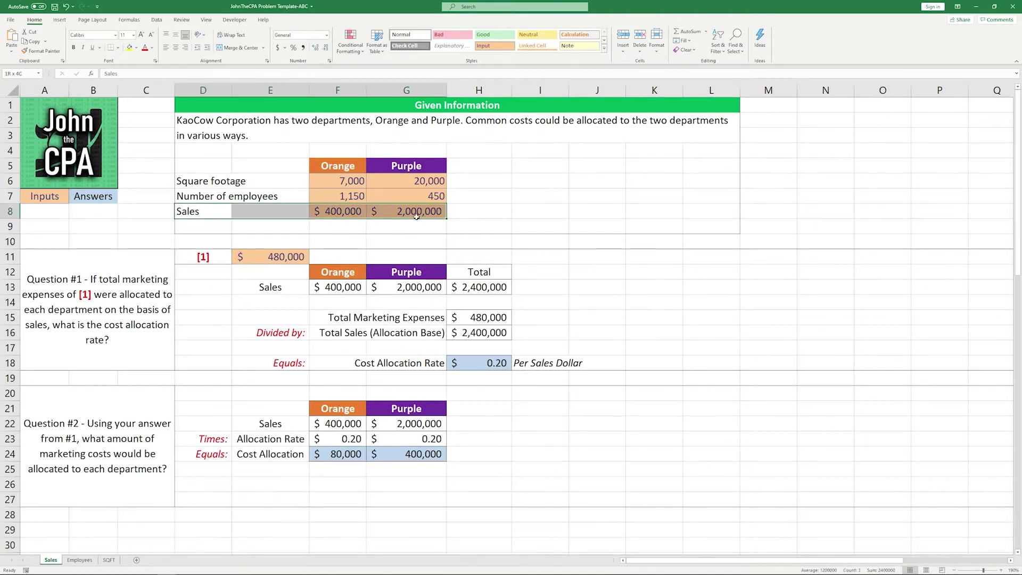
left_click(494, 215)
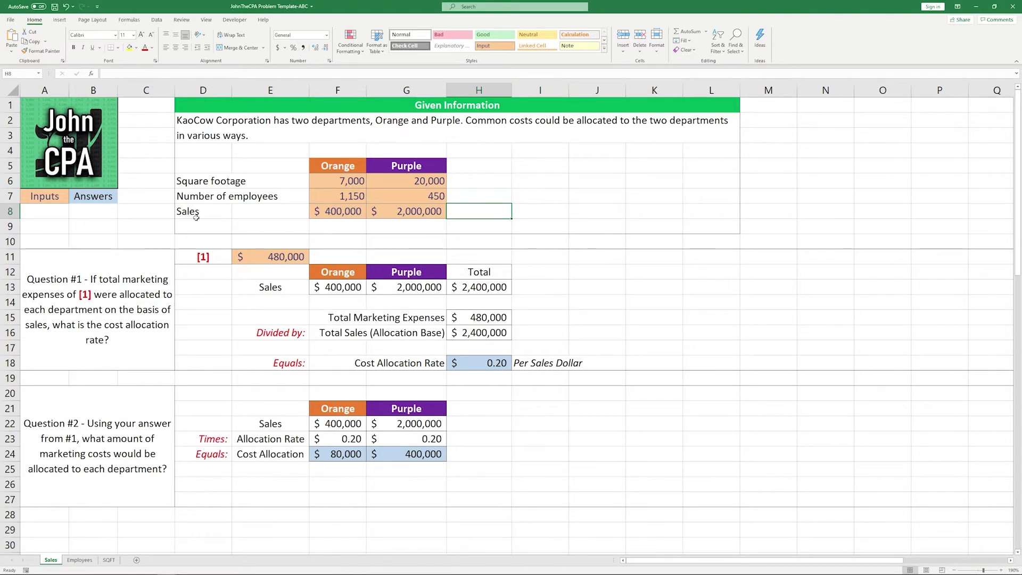
On the Employees sheet, link the Orange number of employees in F13 to the given count with =F7
key("ctrl+Page_Down")
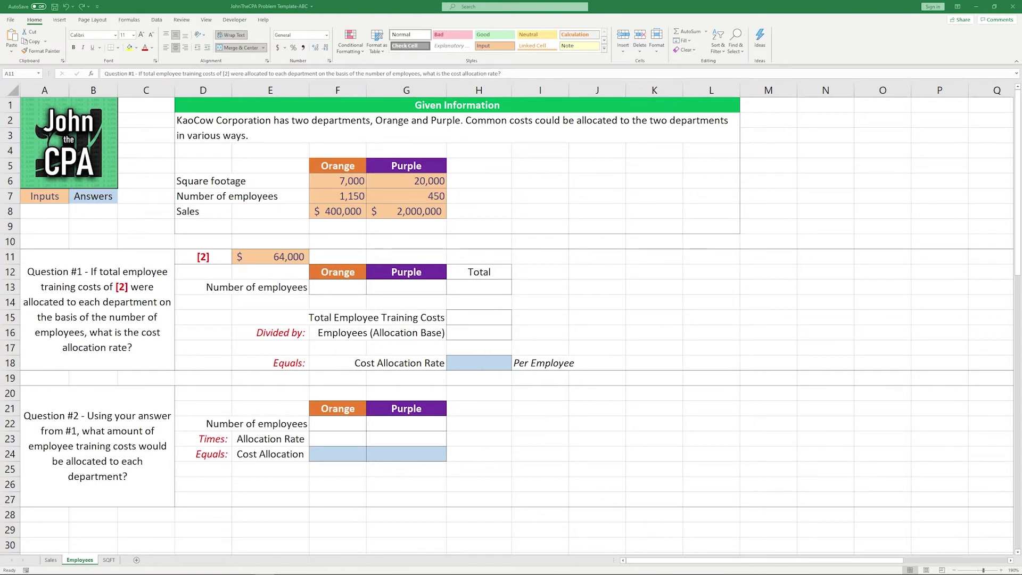
left_click_drag(197, 196, 436, 197)
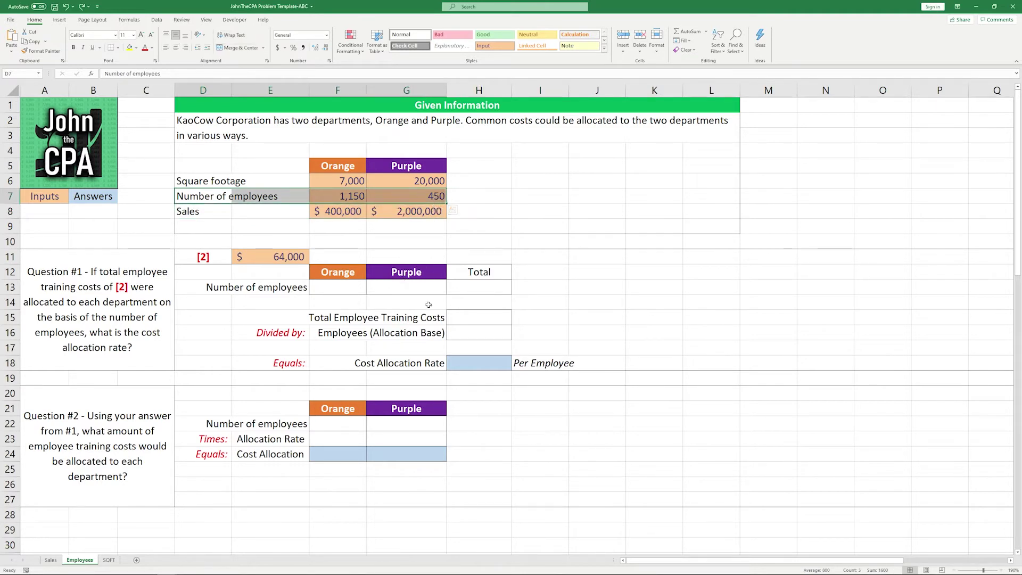
left_click(357, 290)
type("=")
left_click(366, 195)
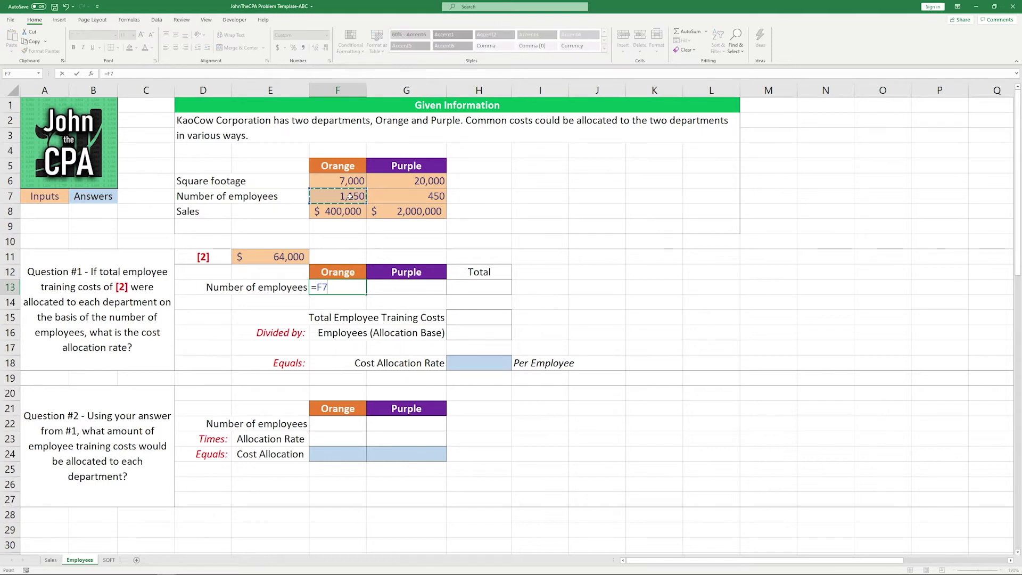
key("Tab")
Link the Purple number of employees in G13 to the given count with =G7
type("=")
key("Up")
key("Up")
key("Up")
key("Up")
key("Up")
key("Up")
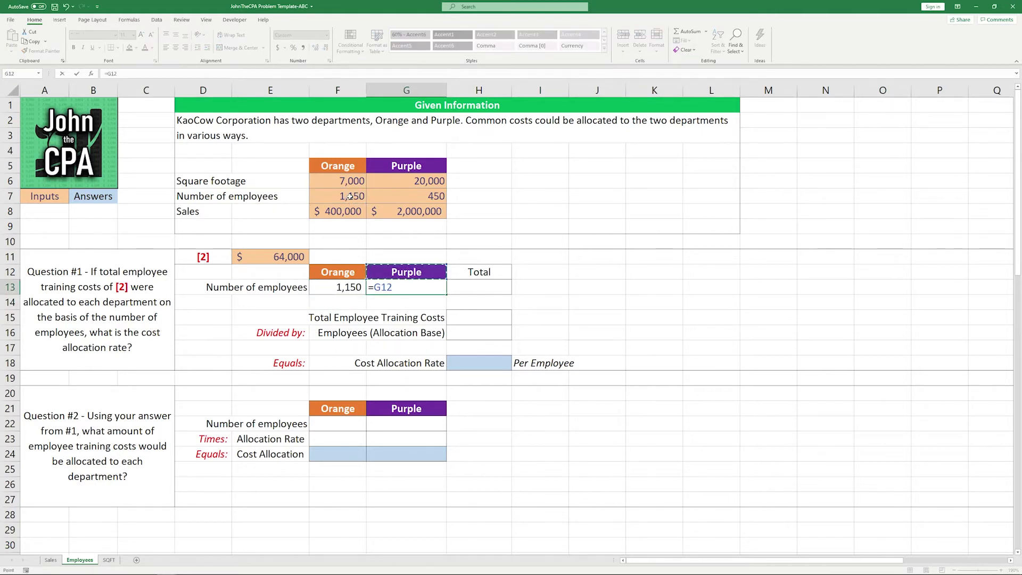
key("Tab")
Calculate the total number of employees in H13 with =F13+G13
type("=")
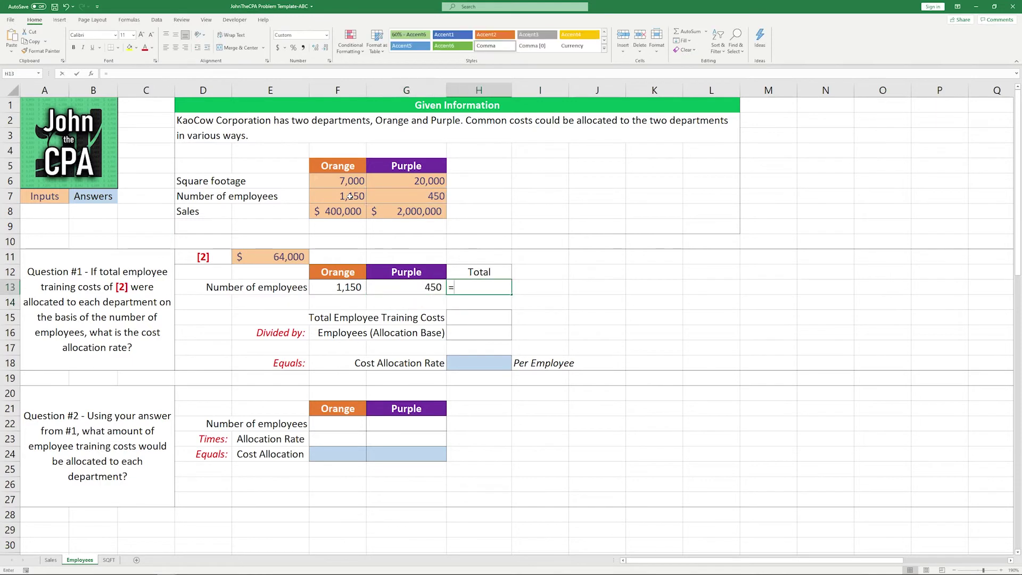
key("Left")
key("Left")
type("+")
key("Left")
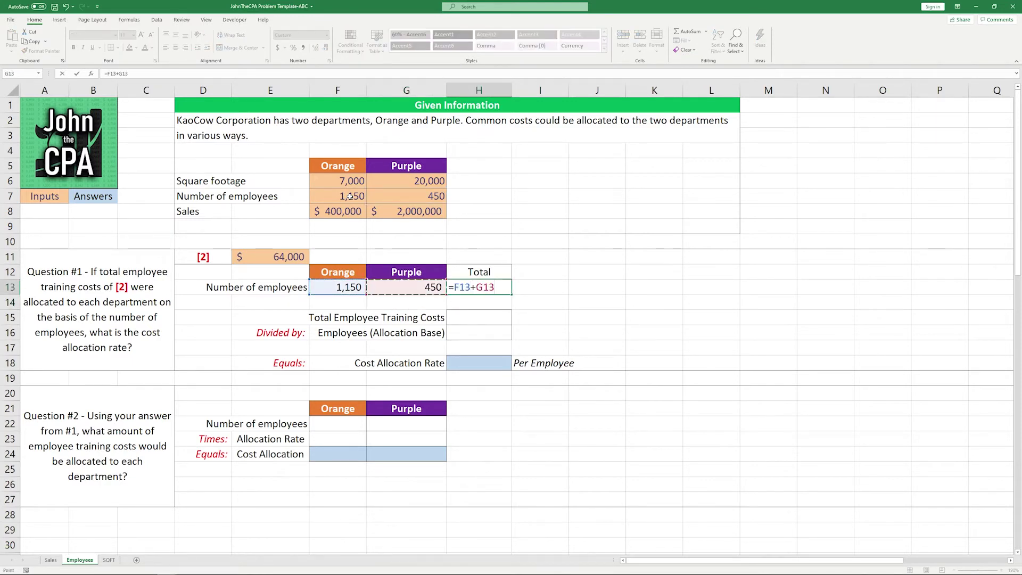
key("Return")
Set Total Employee Training Costs in H15 to reference the given amount [2] with =E11
left_click(501, 318)
type("=")
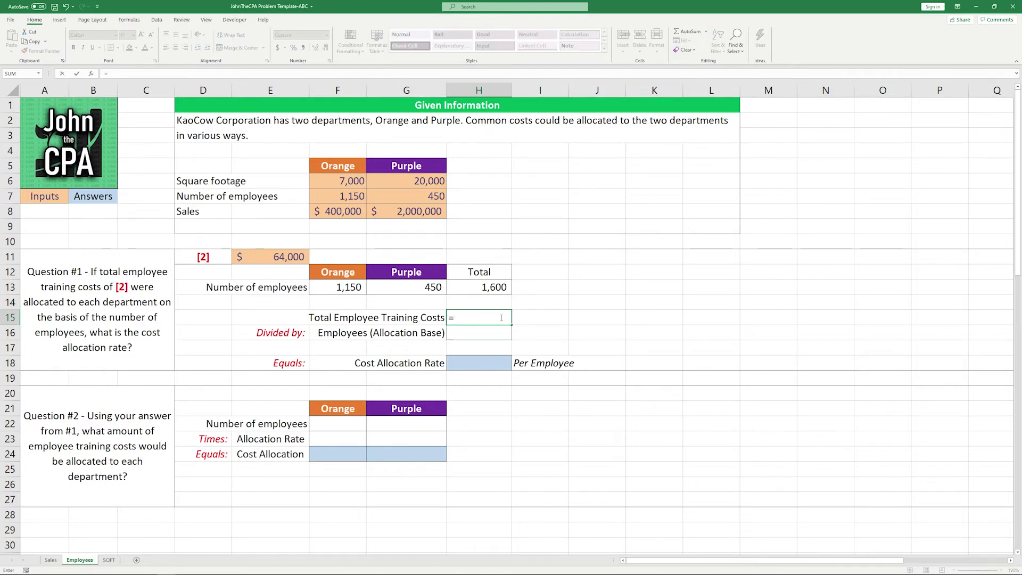
left_click(288, 259)
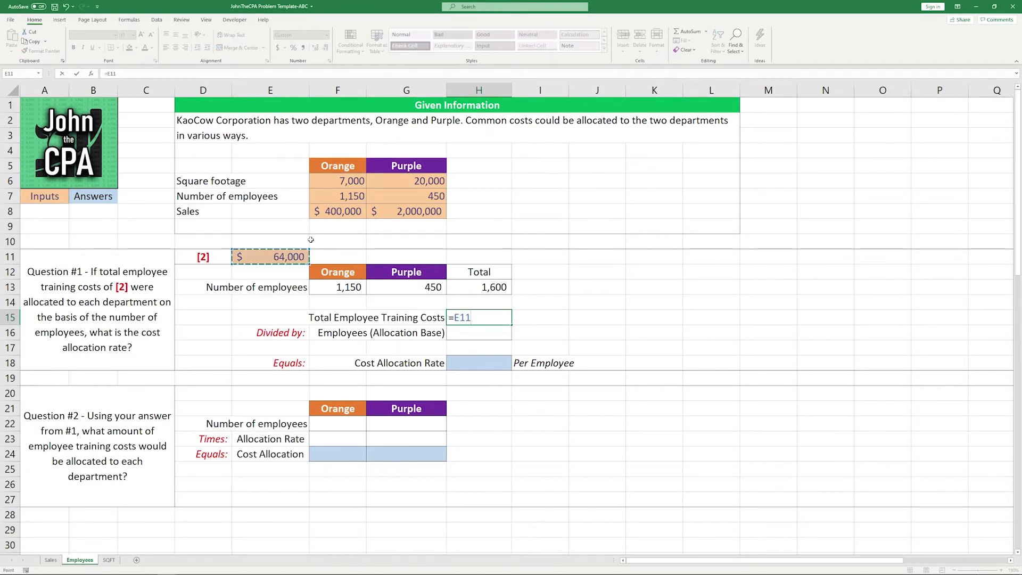
key("Return")
Set Employees (Allocation Base) in H16 to reference the total number of employees with =H13
type("=")
key("Up")
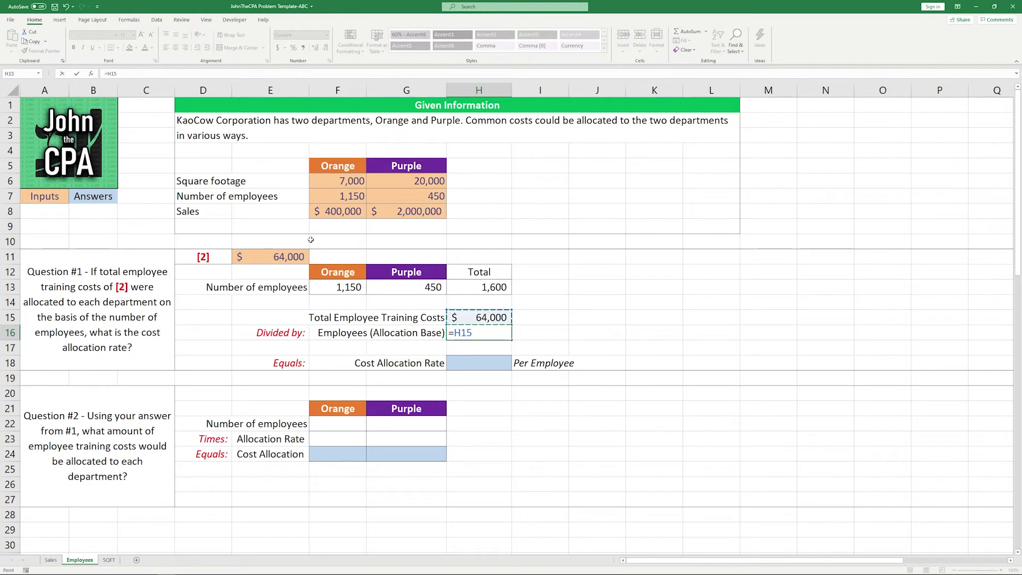
key("Up")
key("Up")
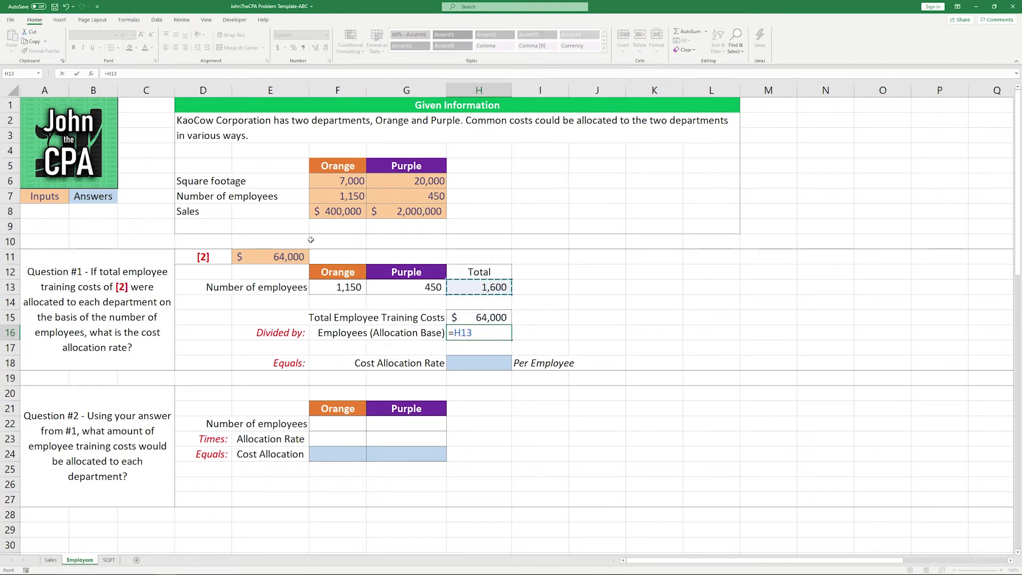
key("Return")
Calculate the Cost Allocation Rate per employee in H18 with =H15/H16
key("Down")
type("=")
key("Up")
key("Up")
key("Up")
type("/")
key("Up")
key("Up")
key("Return")
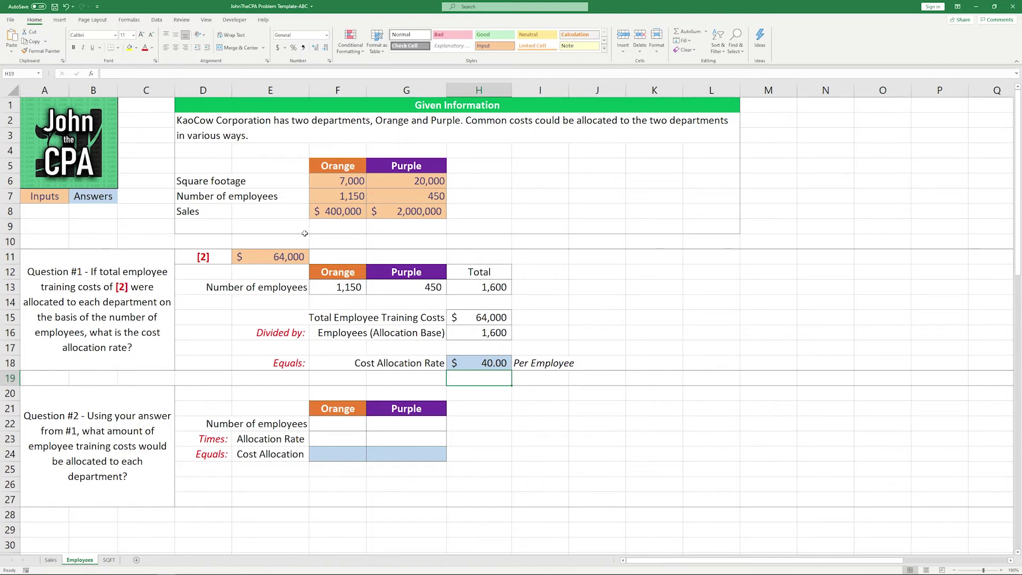
In Question #2, link the Orange number of employees in F22 with =F13 and fill the formula across to Purple in G22
left_click(351, 426)
type("=")
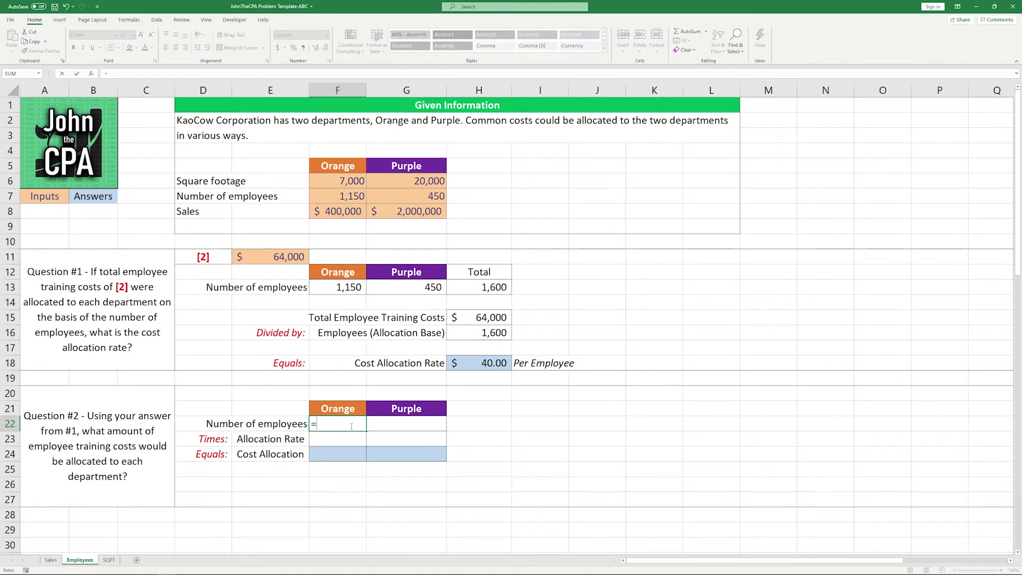
left_click(356, 286)
key("Return")
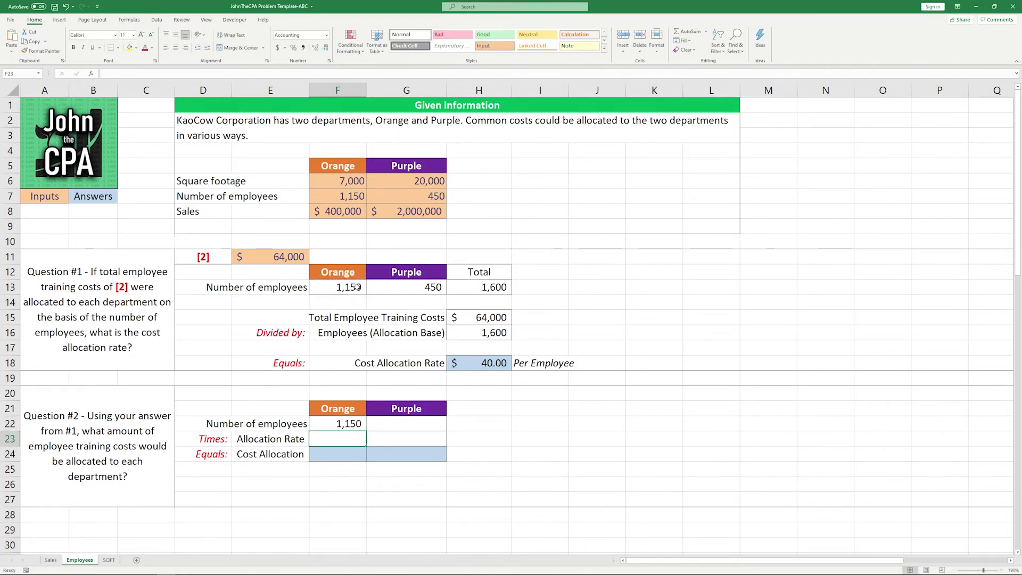
left_click(364, 421)
left_click_drag(366, 430, 421, 428)
Set the Orange Allocation Rate in F23 to =H18 and the Purple Allocation Rate in G23 to =F23
left_click(336, 440)
type("=")
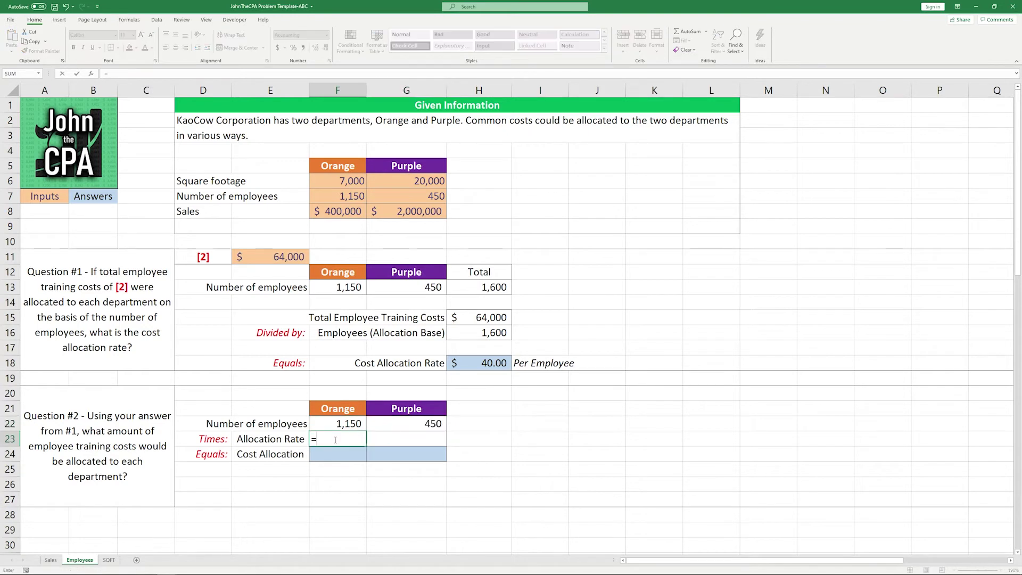
left_click(480, 364)
key("Return")
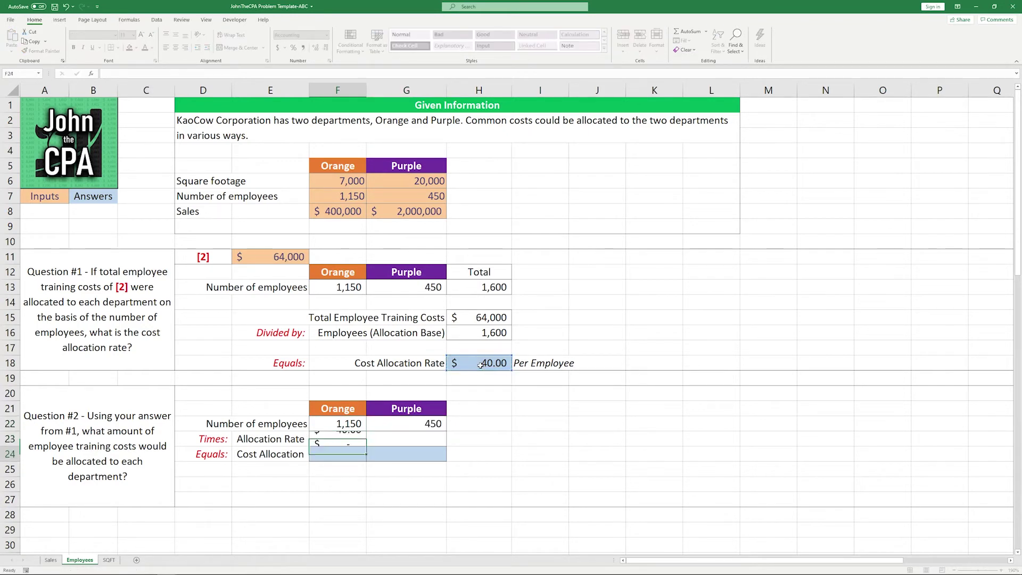
key("Up")
key("Right")
type("=")
key("Left")
key("Return")
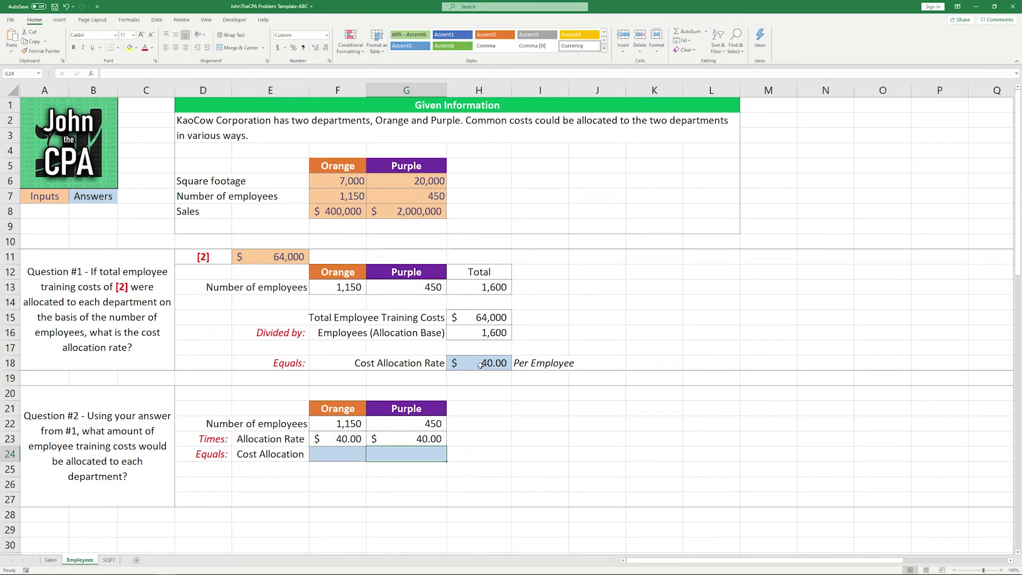
Calculate the Orange Cost Allocation in F24 with =F22*F23
key("Left")
type("=")
key("Up")
key("Up")
type("*")
key("Up")
key("Return")
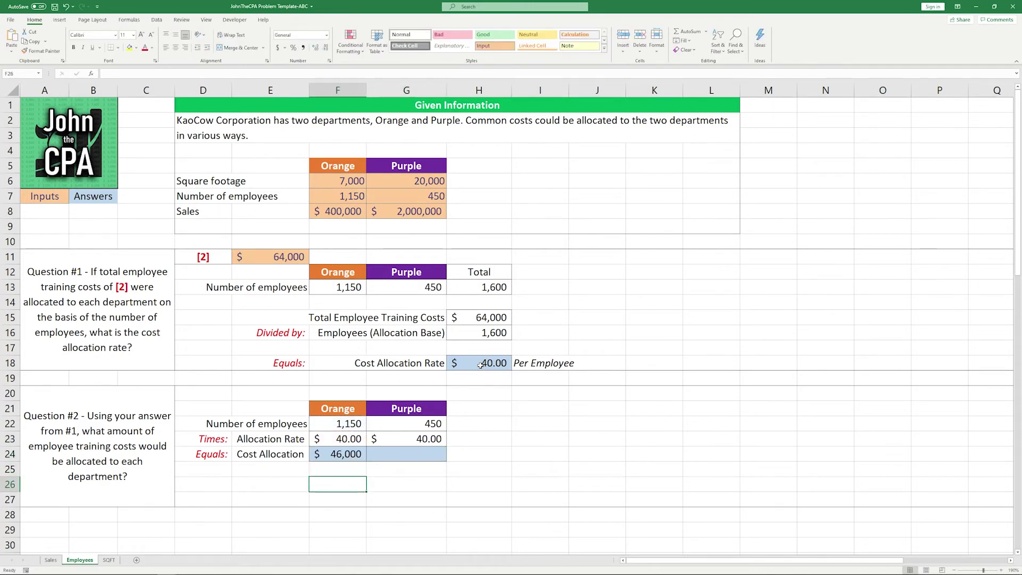
Calculate the Purple Cost Allocation in G24 with =G22*G23
key("Right")
key("Up")
type("=")
key("Up")
key("Up")
type("*")
key("Up")
key("Return")
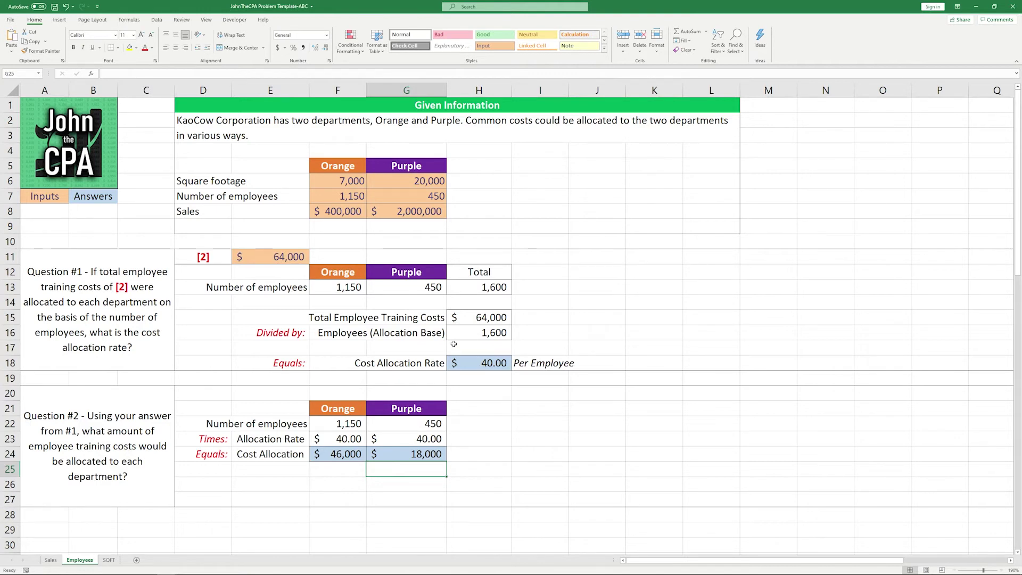
left_click(346, 197)
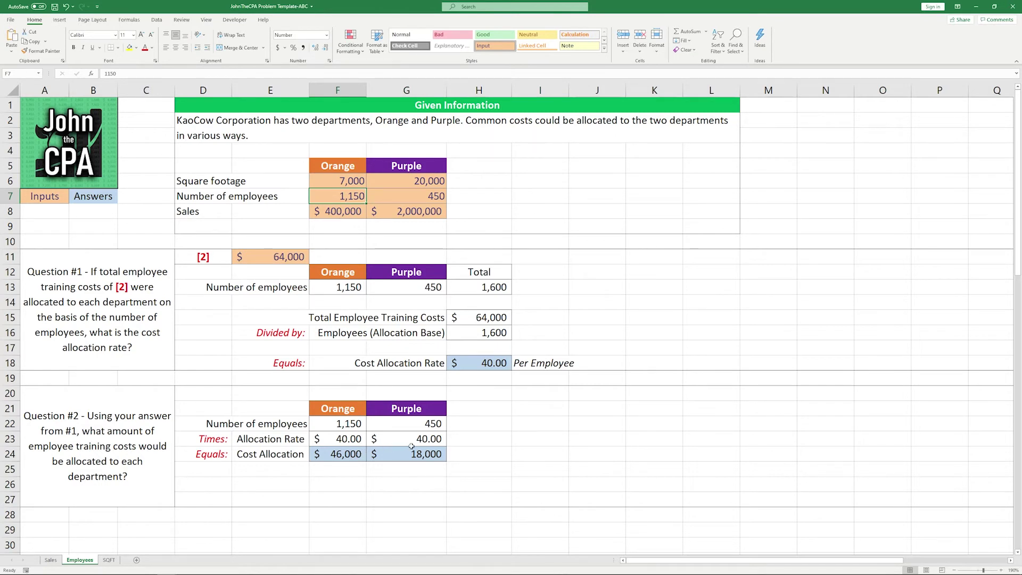
left_click_drag(339, 453, 401, 453)
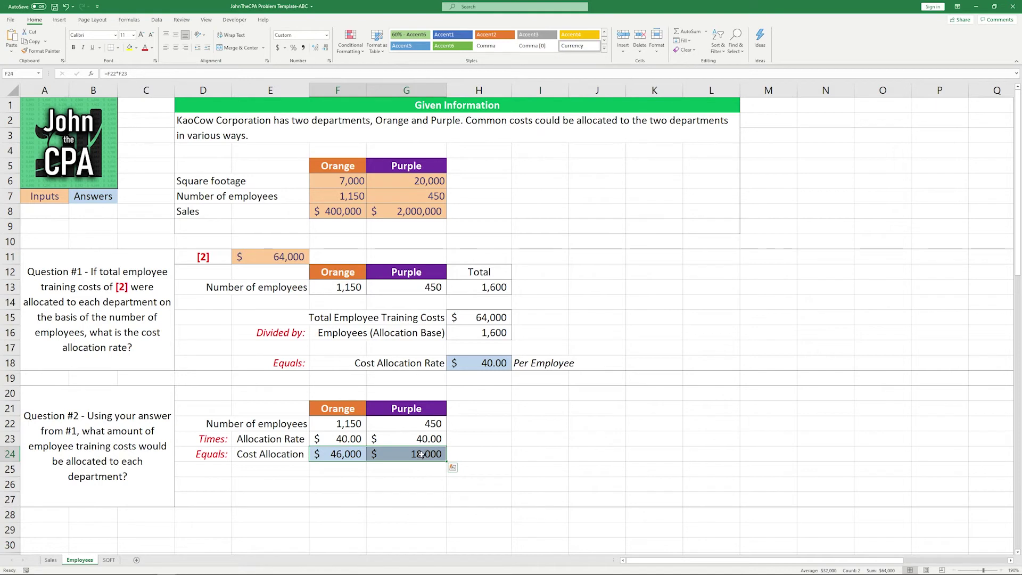
left_click(495, 450)
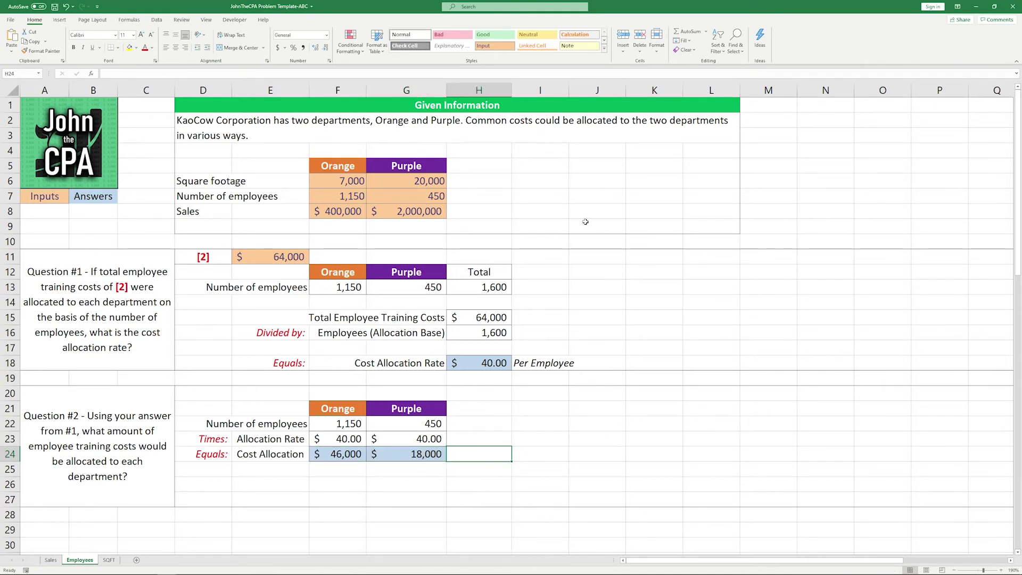
left_click_drag(245, 184, 373, 184)
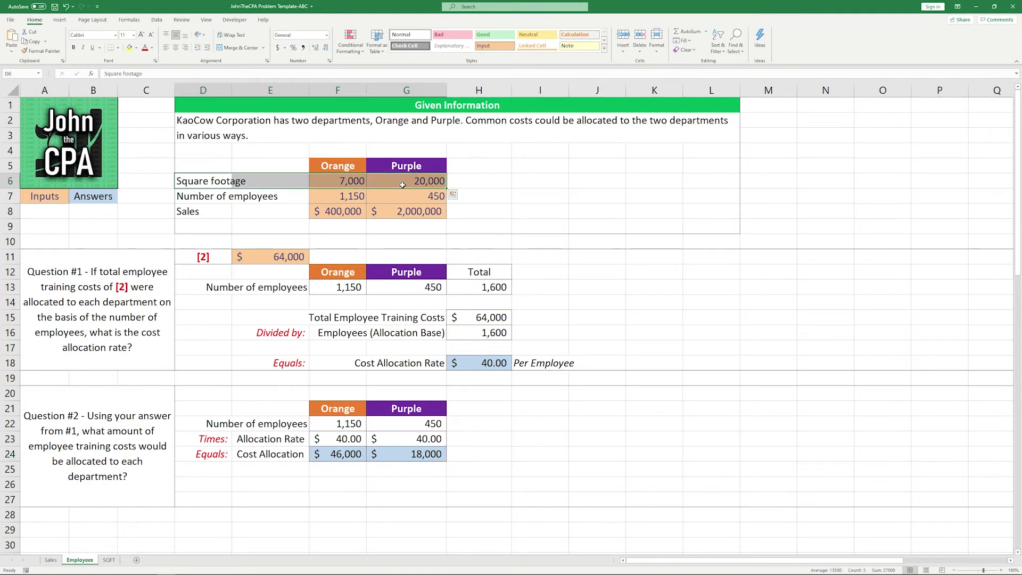
left_click(490, 186)
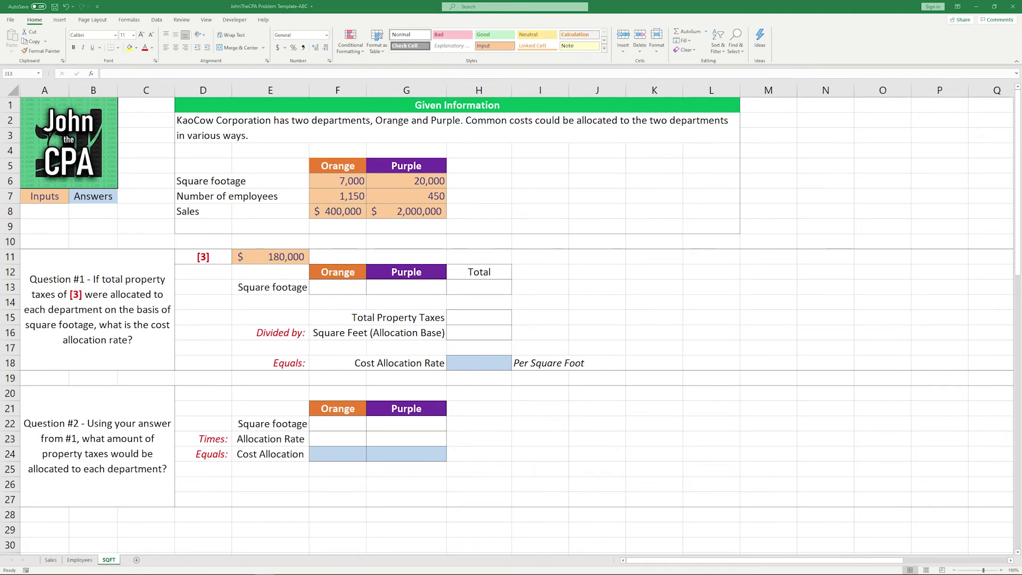
On the SQFT sheet, link the Orange and Purple square footage in F13 and G13 to the given figures with =F6 and =G6
left_click(107, 274)
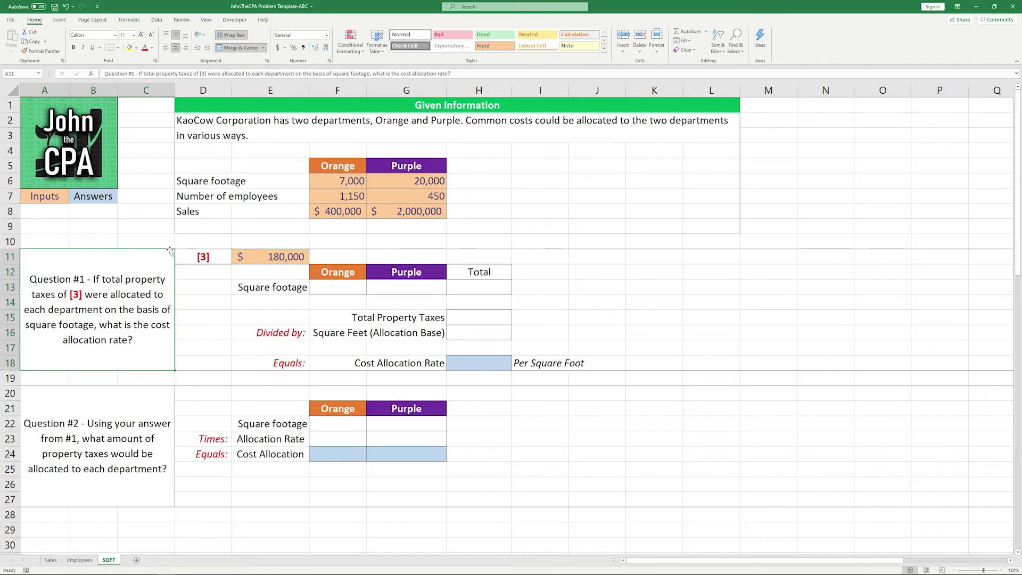
left_click(343, 286)
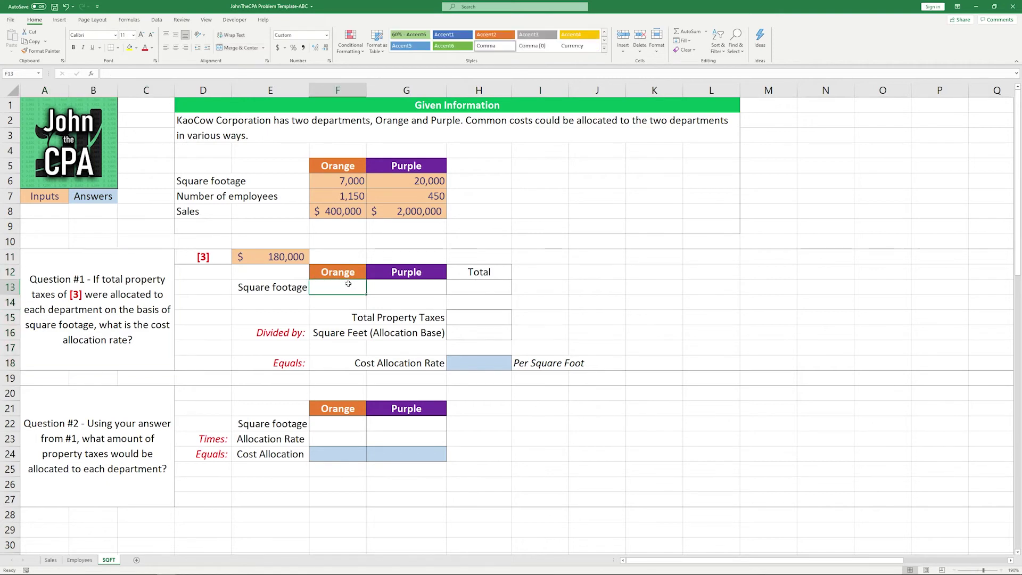
type("=")
left_click(339, 182)
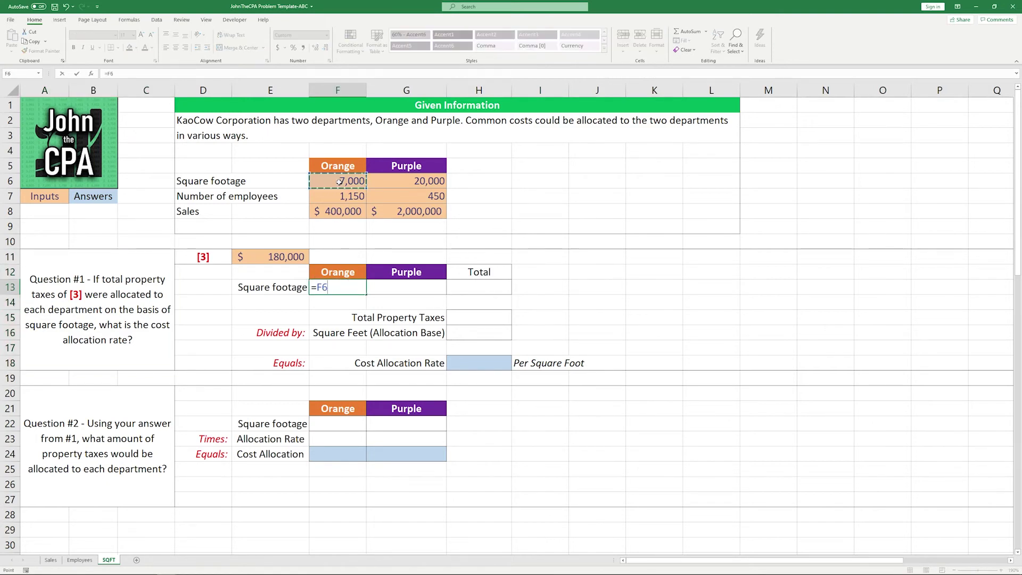
key("Tab")
type("=")
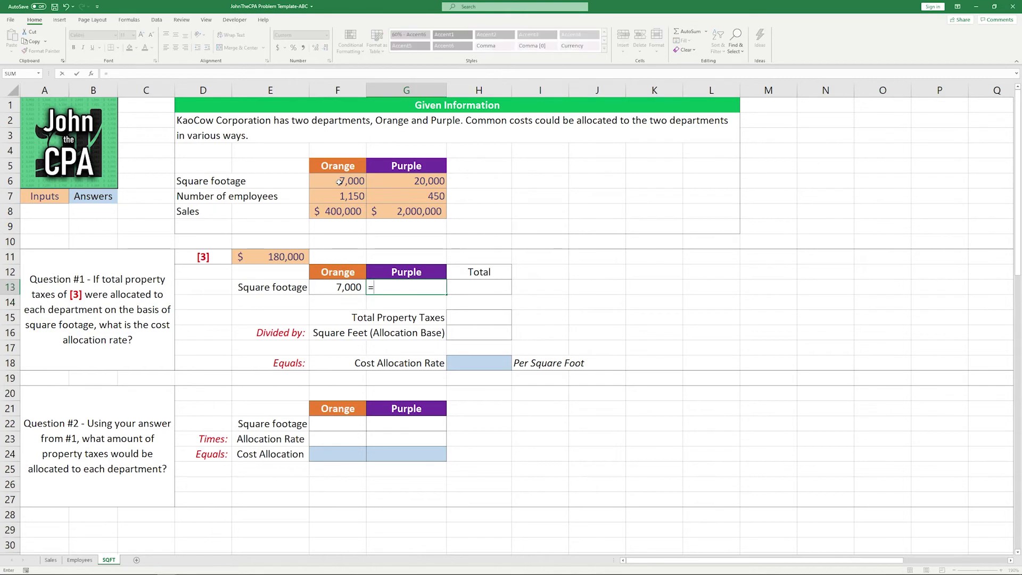
left_click(414, 181)
key("Tab")
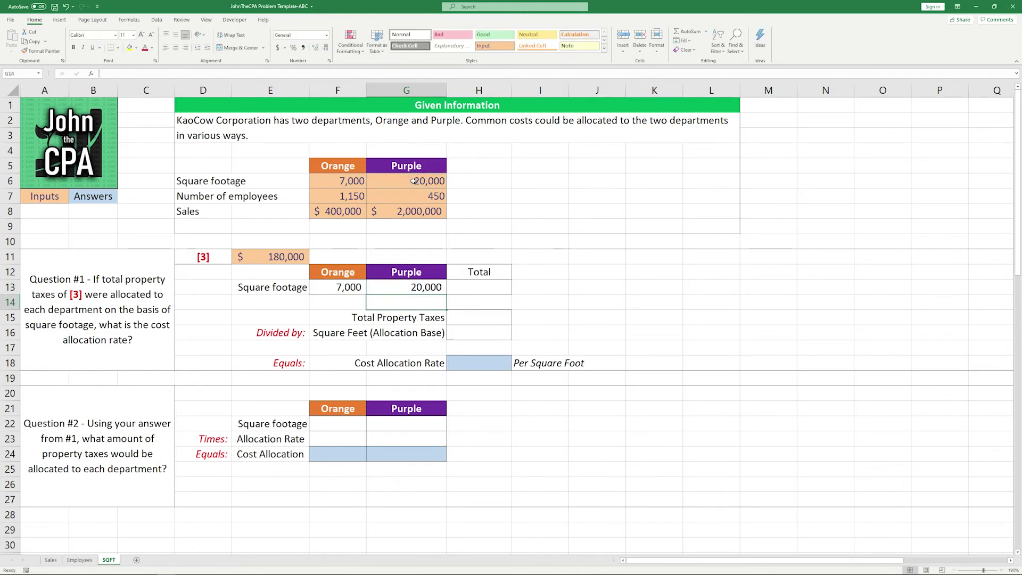
Calculate the total square footage in H13 with =F13+G13
type("=")
key("Left")
key("Left")
type("+")
key("Left")
key("Return")
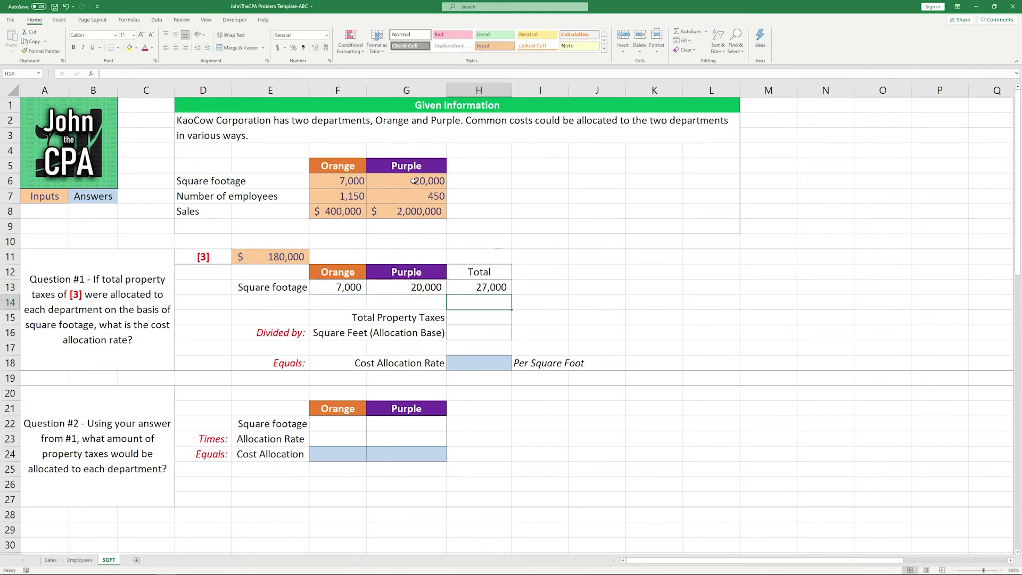
Set Total Property Taxes in H15 to =E11 and Square Feet (Allocation Base) in H16 to =H13
left_click(498, 318)
type("=")
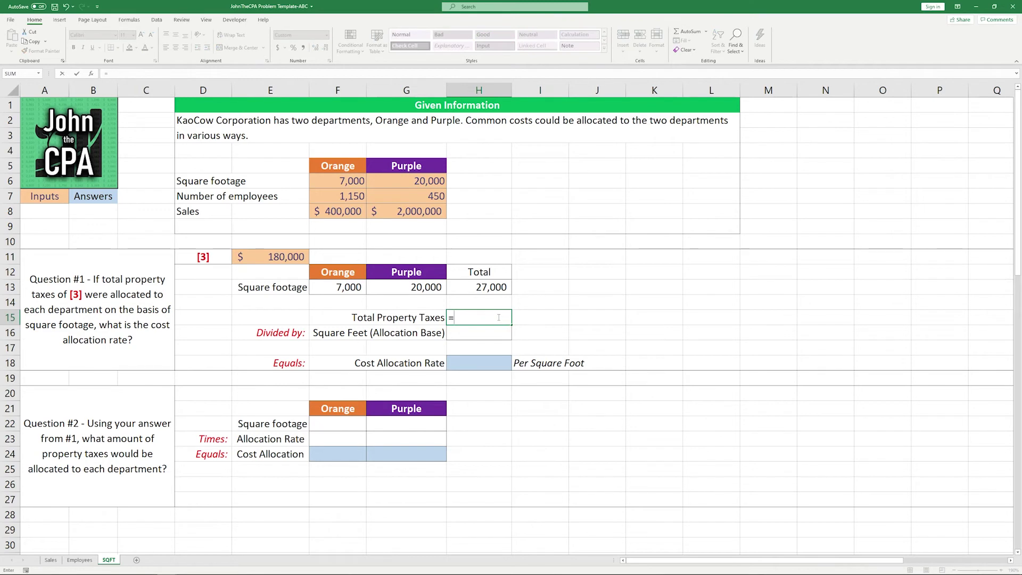
left_click(283, 258)
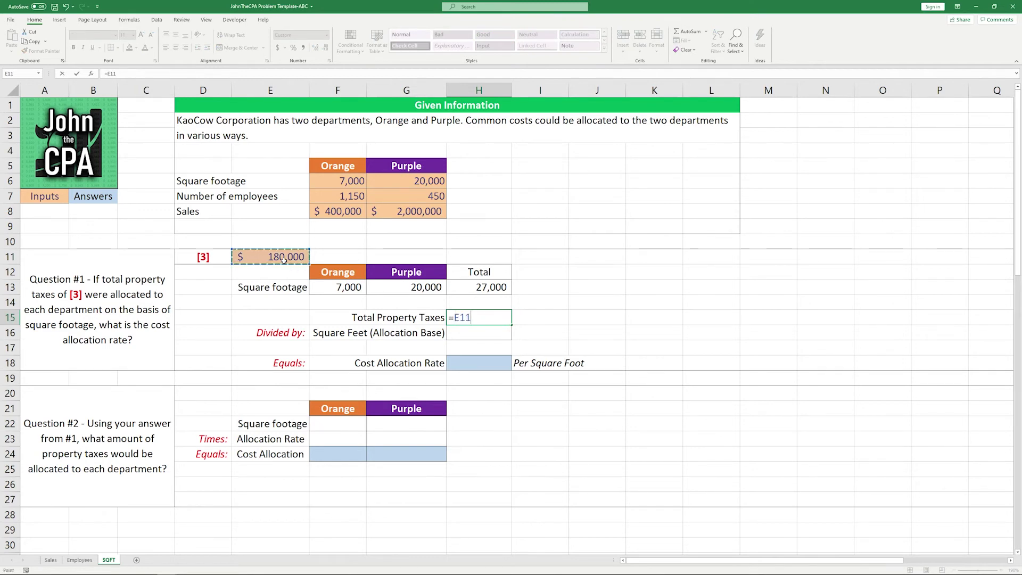
key("Return")
type("=")
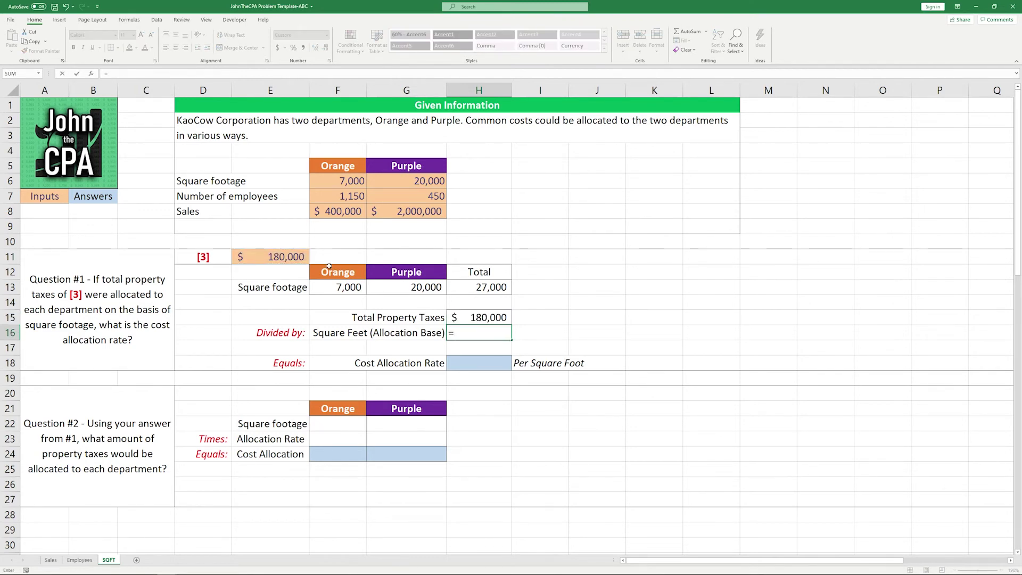
left_click(472, 288)
key("Return")
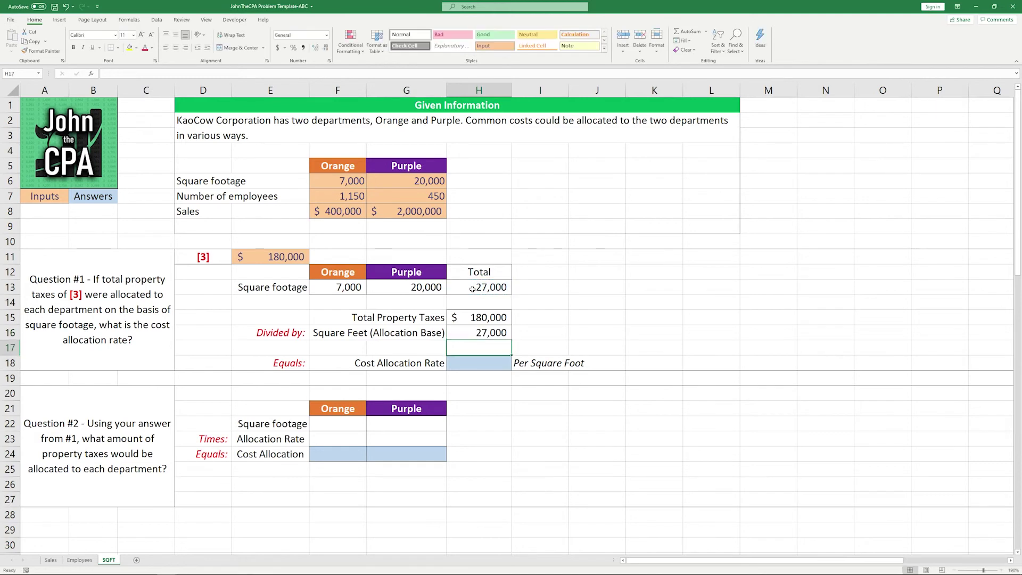
Calculate the Cost Allocation Rate per square foot in H18 with =H15/H16
key("Down")
type("=")
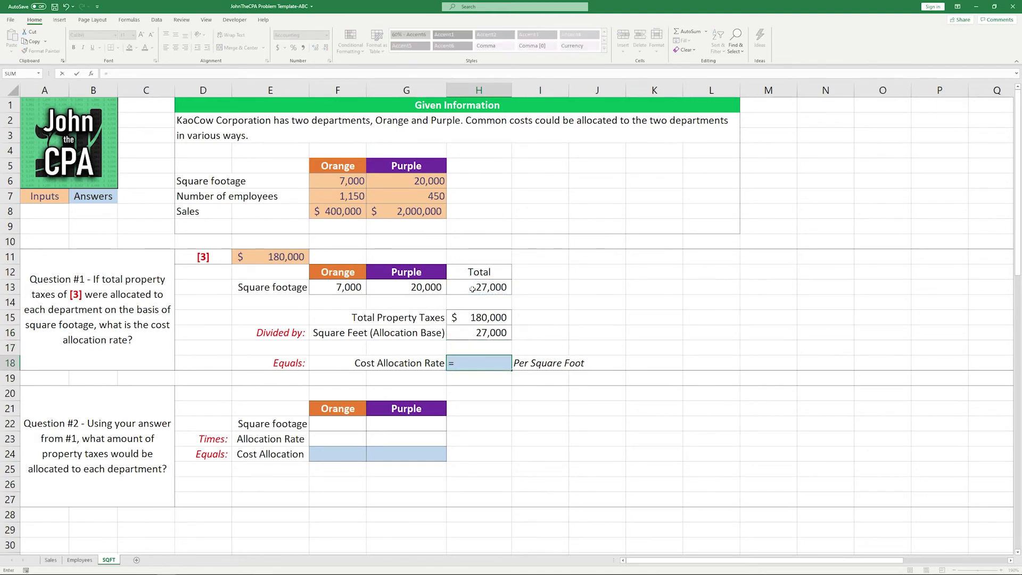
left_click(471, 317)
type("/")
left_click(476, 327)
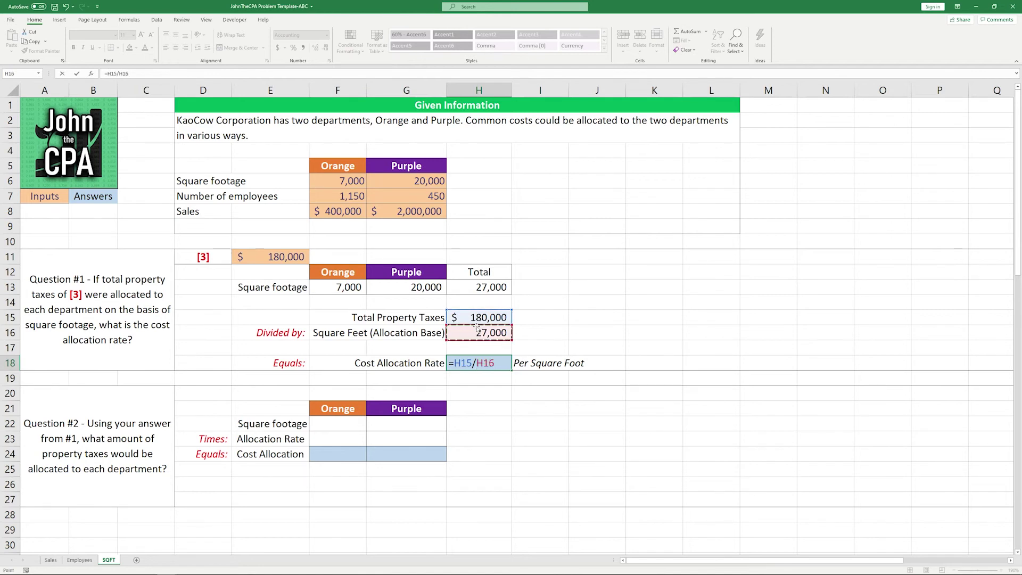
key("Return")
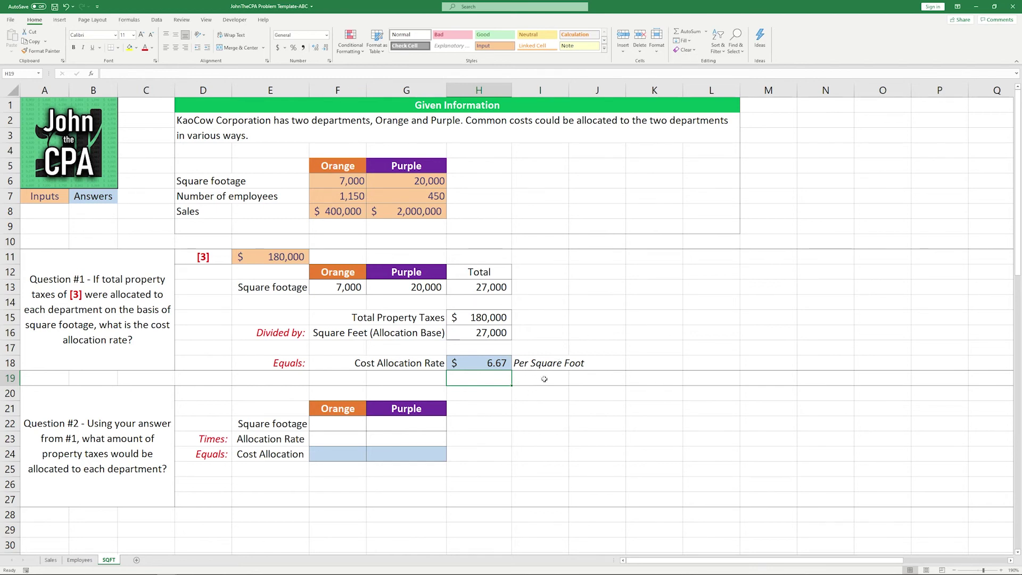
In Question #2, link the Orange square footage in F22 with =F13 and the Purple square footage in G22 with =G13
left_click(321, 423)
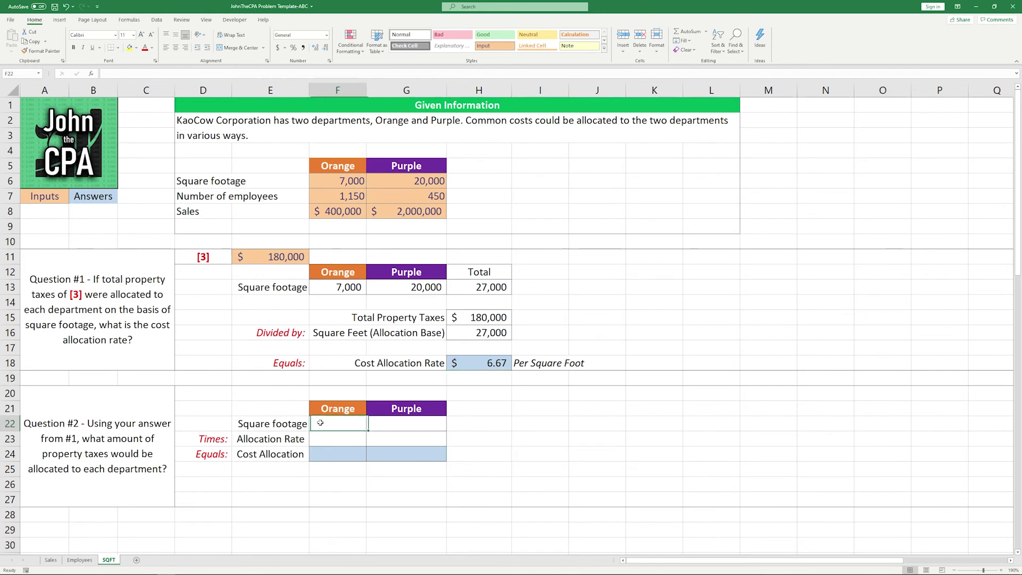
type("=")
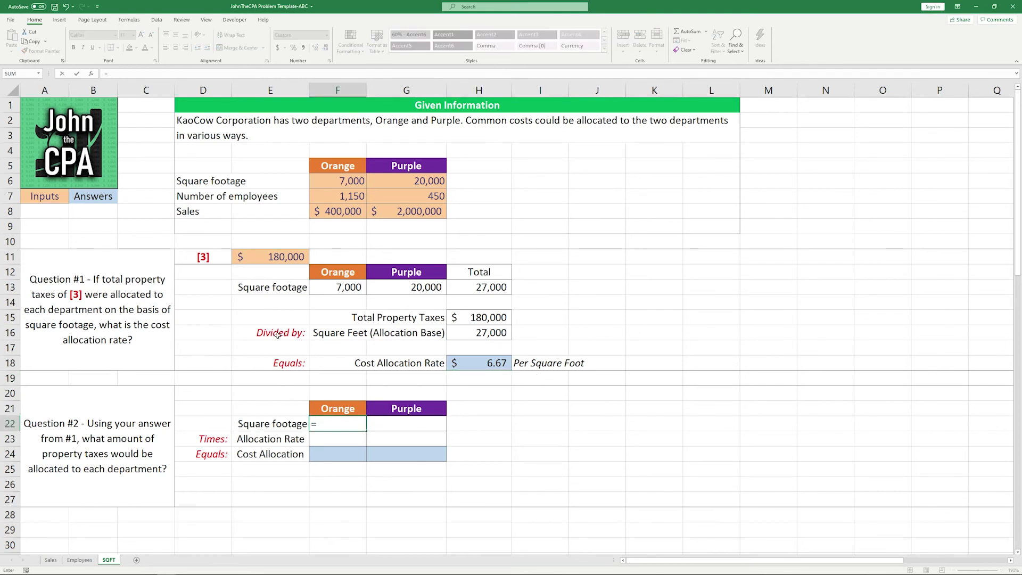
left_click(350, 287)
key("Return")
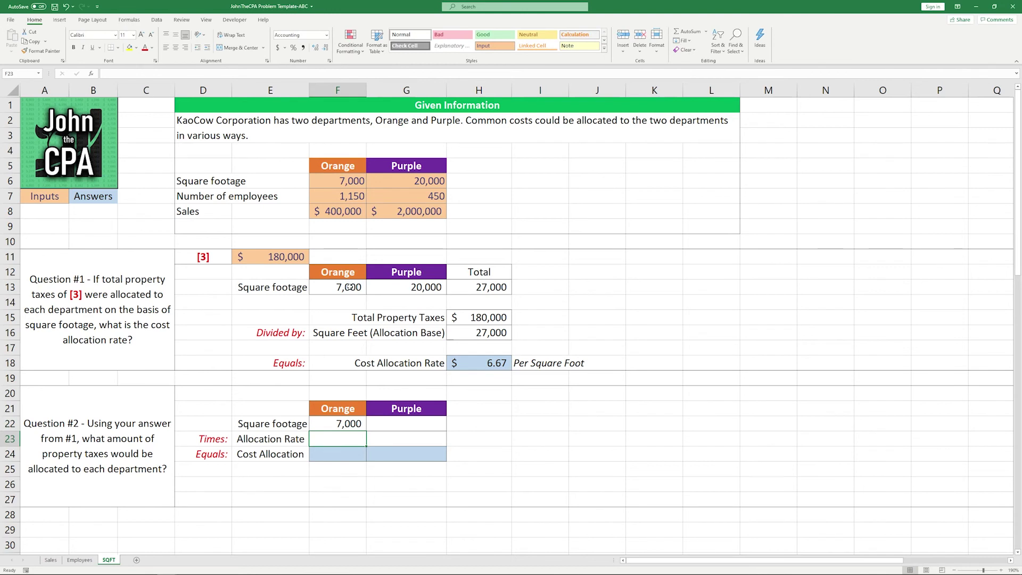
key("Up")
key("Right")
type("=")
left_click(410, 285)
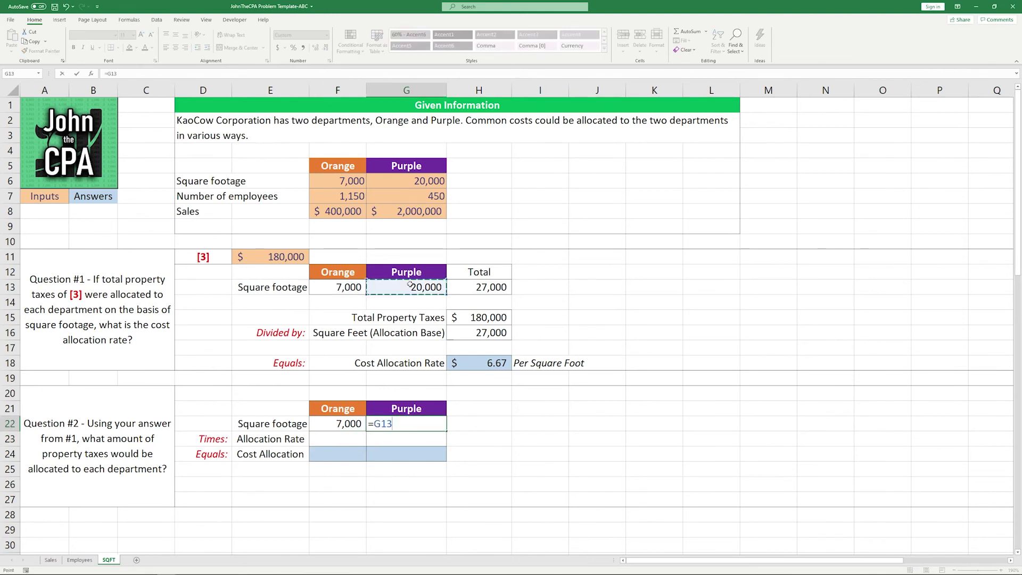
key("Return")
Set the Orange per-square-foot Allocation Rate in F23 to =H18 and the Purple rate in G23 to =F23
key("Left")
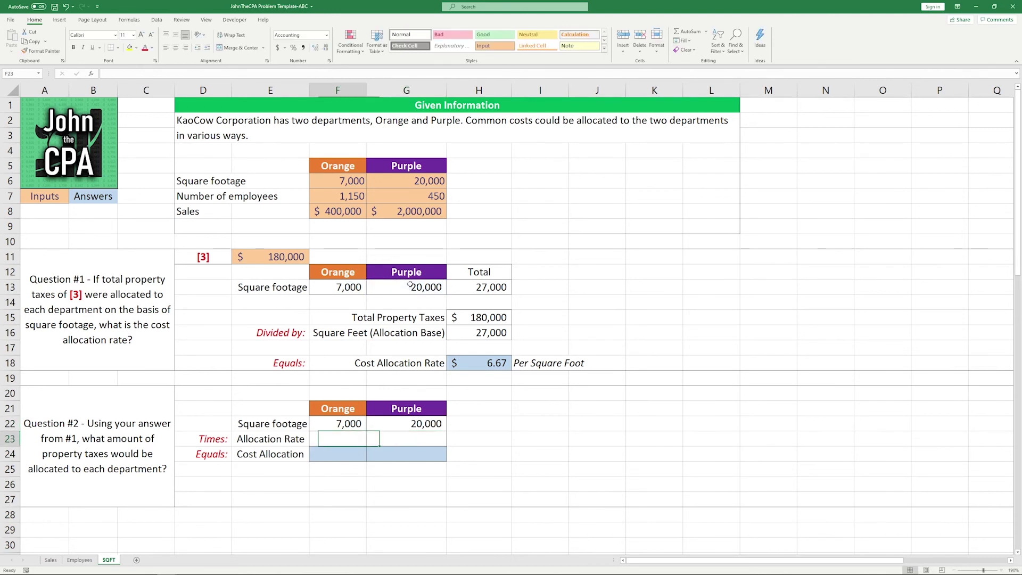
type("=")
left_click(489, 362)
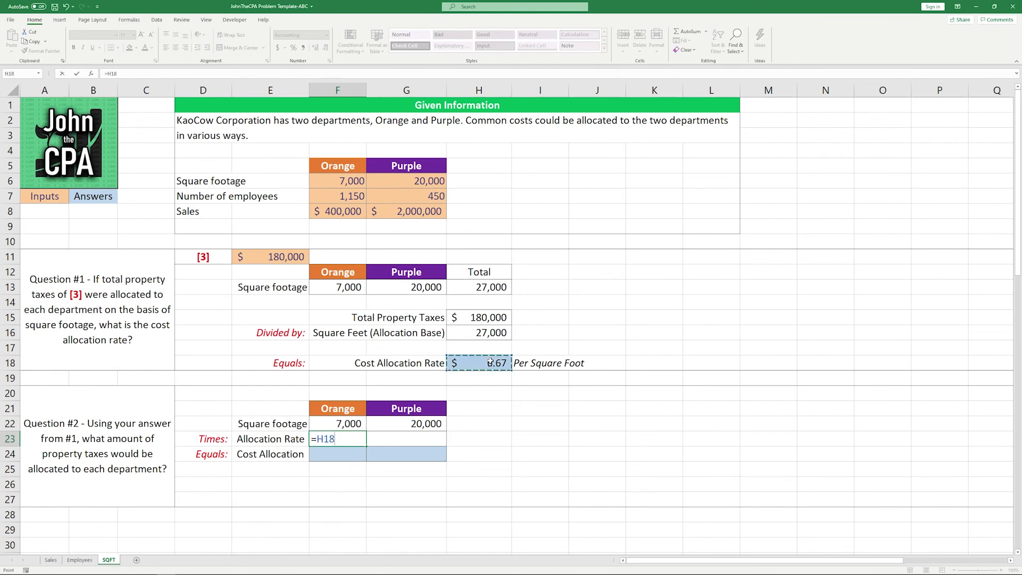
key("Tab")
type("=")
key("Left")
key("Return")
key("Left")
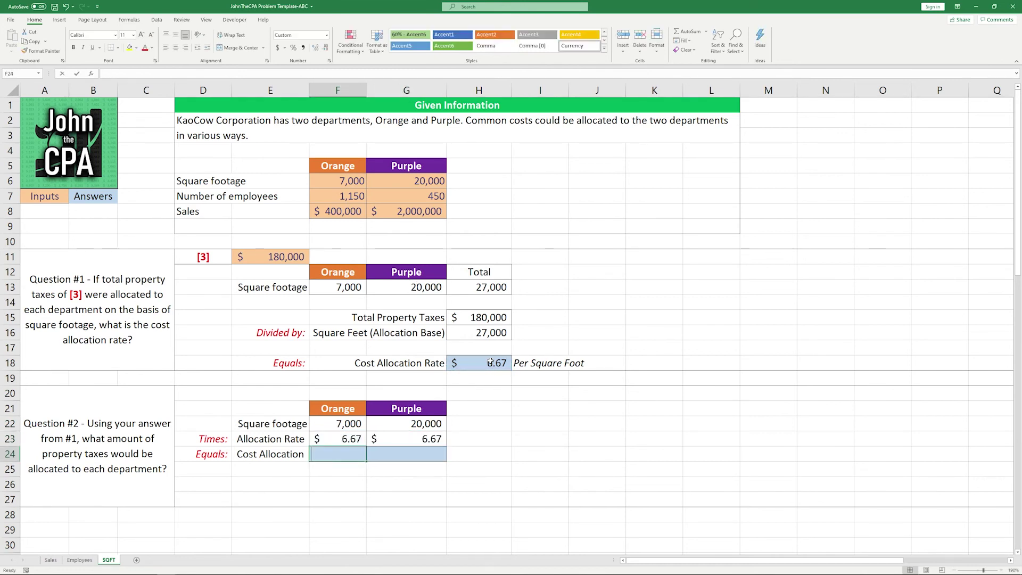
Calculate the Orange department's property tax Cost Allocation in F24 with =F22*F23
type("=")
key("Up")
key("Up")
type("*")
key("Up")
key("Tab")
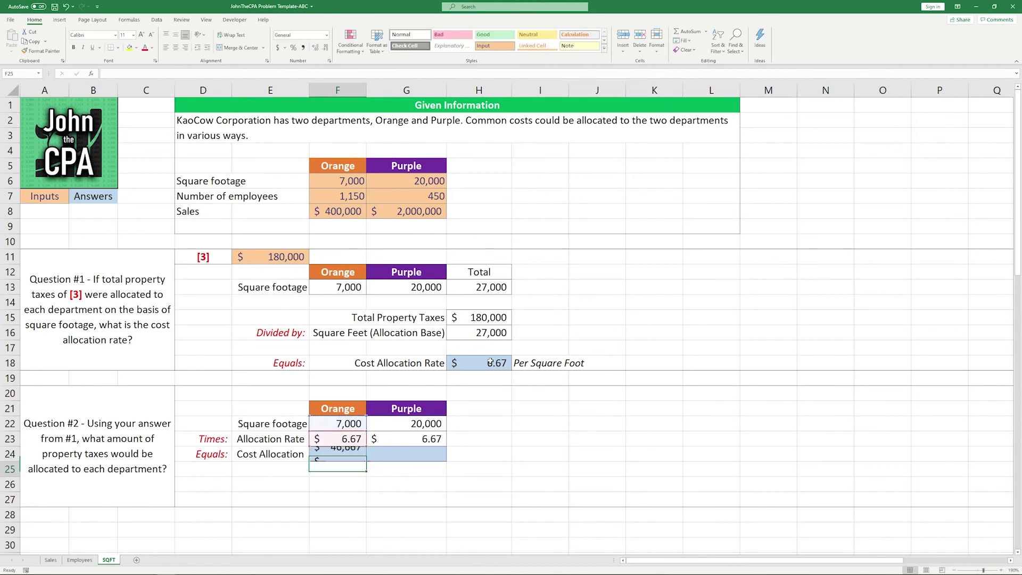
Calculate the Purple department's property tax Cost Allocation in G24 with =G22*G23
type("=")
key("Up")
key("Up")
type("*")
key("Up")
key("Return")
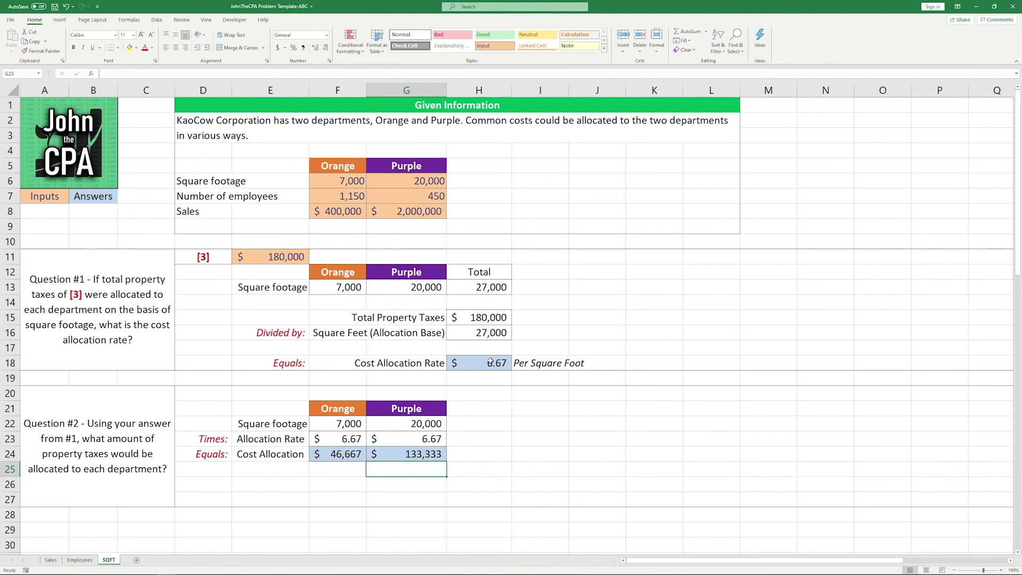
Check the combined sum of the Orange and Purple cost allocations in F24:G24 against the total property taxes in E11
left_click(472, 454)
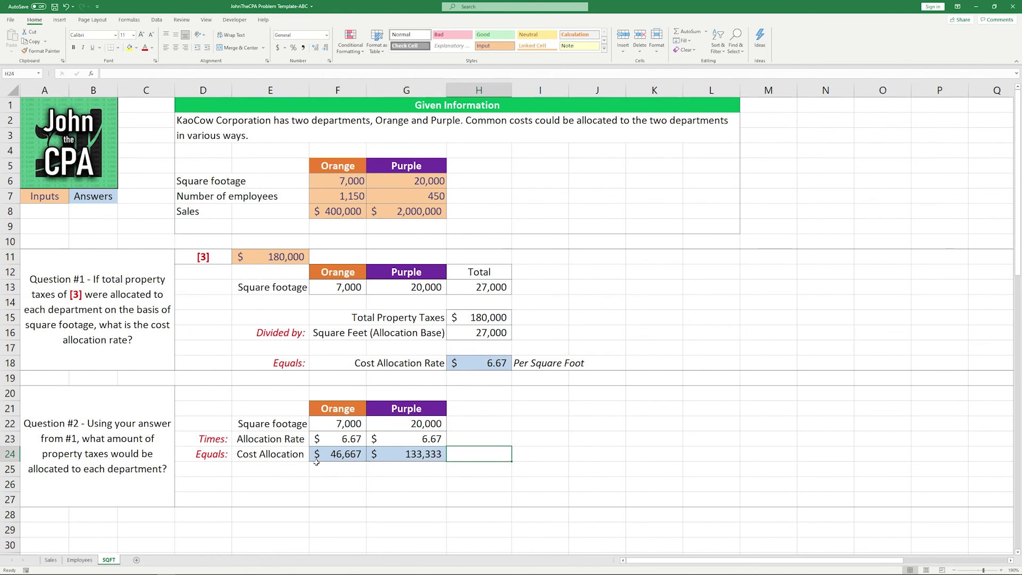
left_click(347, 453)
left_click_drag(347, 454, 406, 455)
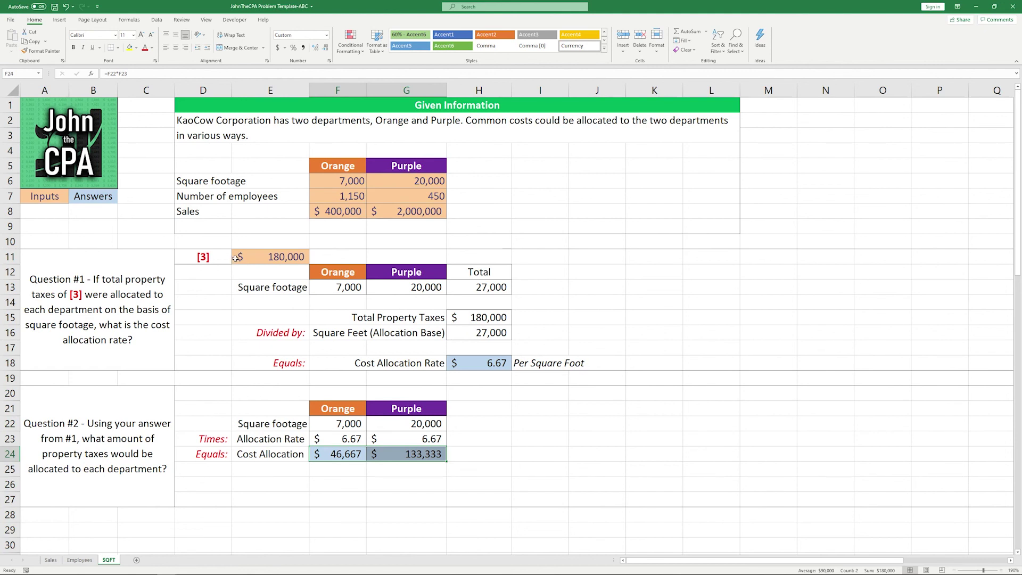
left_click(487, 437)
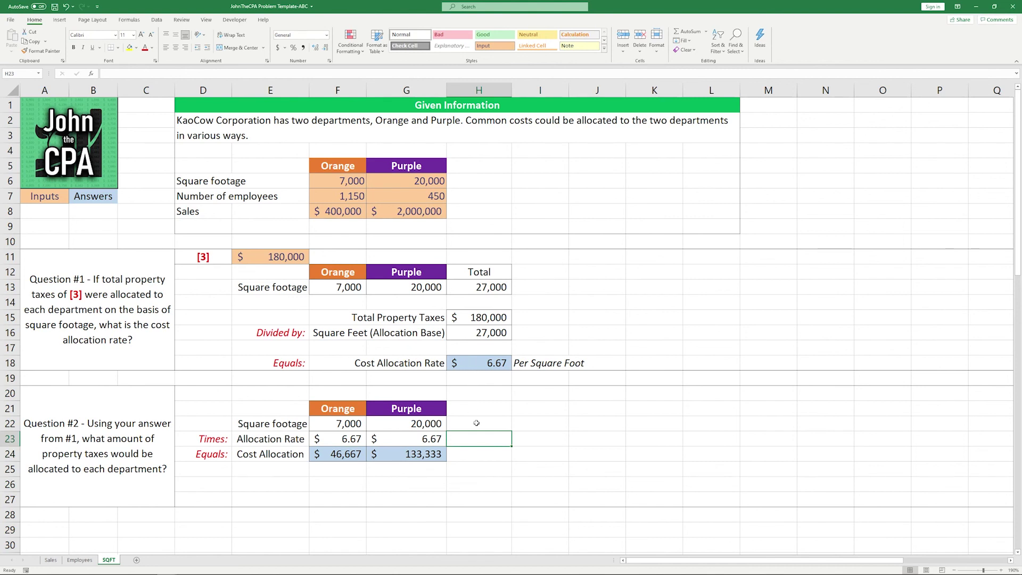
left_click(361, 452)
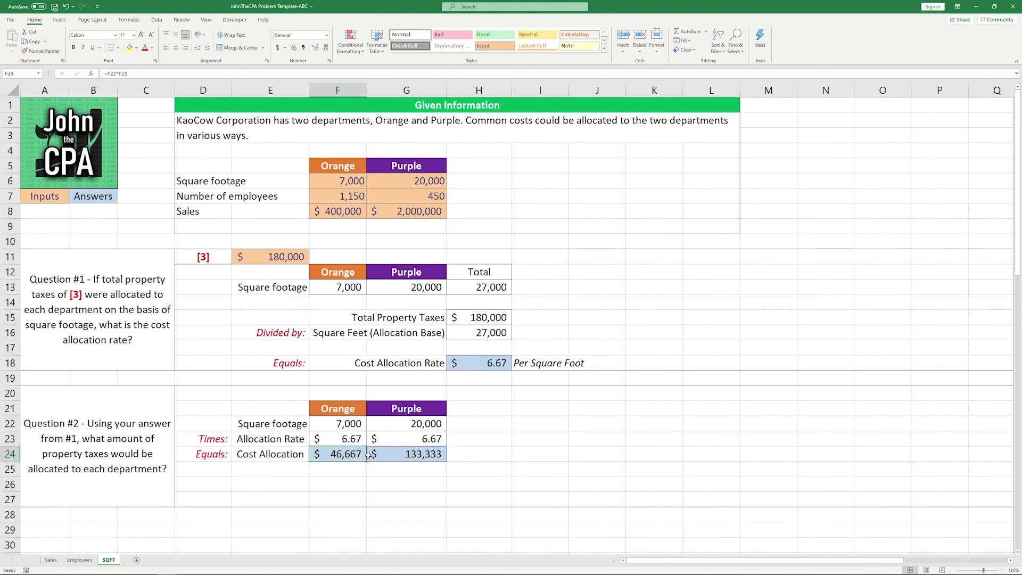
left_click_drag(362, 453, 389, 453)
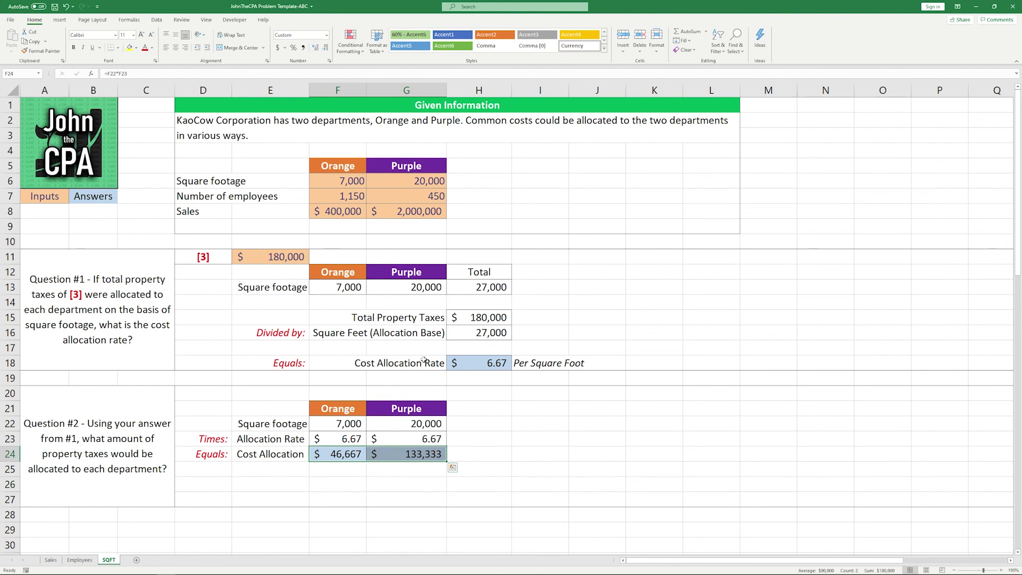
left_click(485, 441)
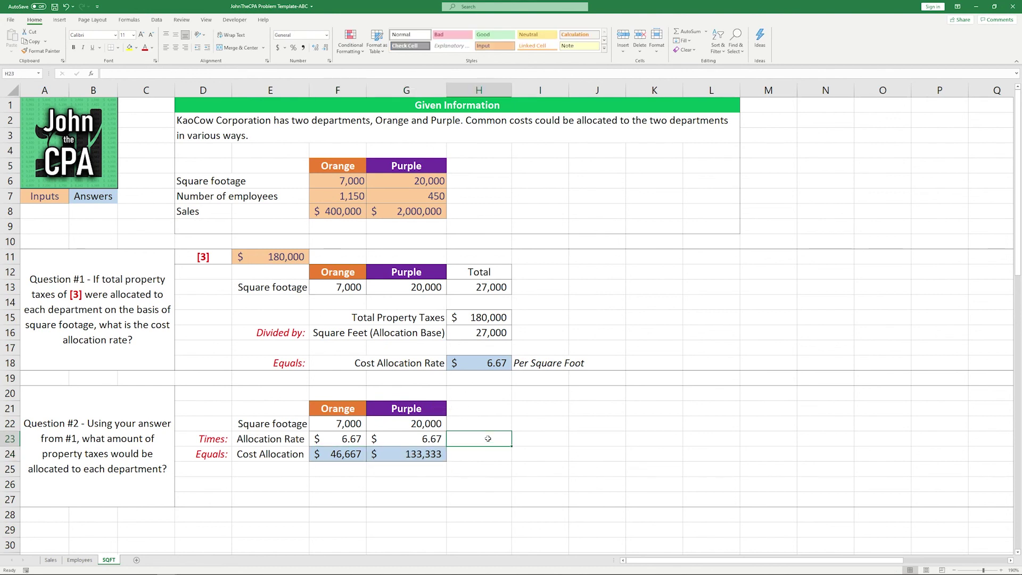